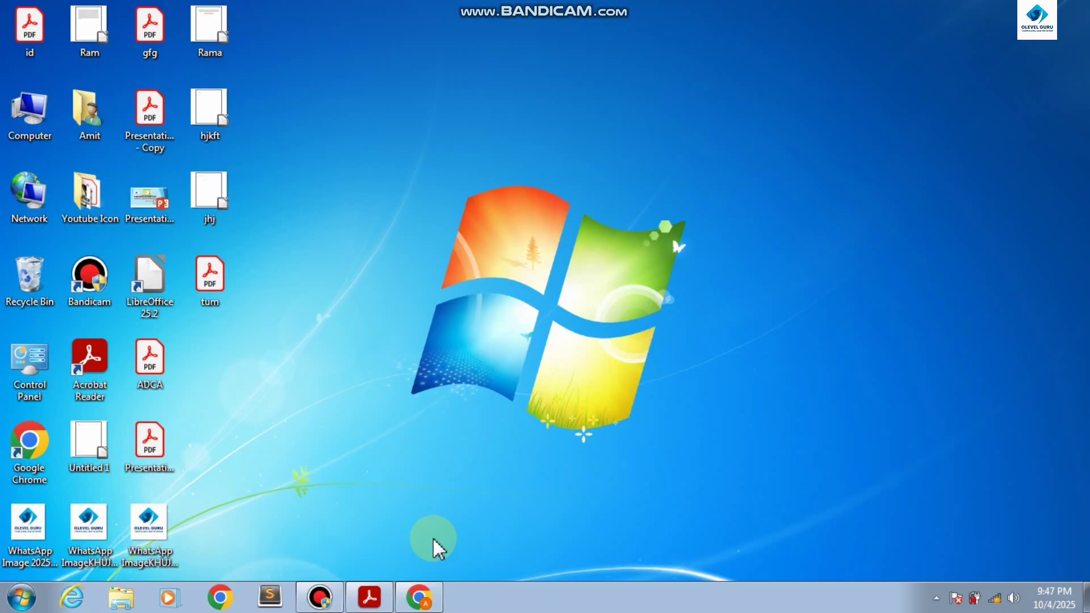
# Launch LibreOffice Writer by running swriter, leaving the new document blank
pyautogui.press('super+r')
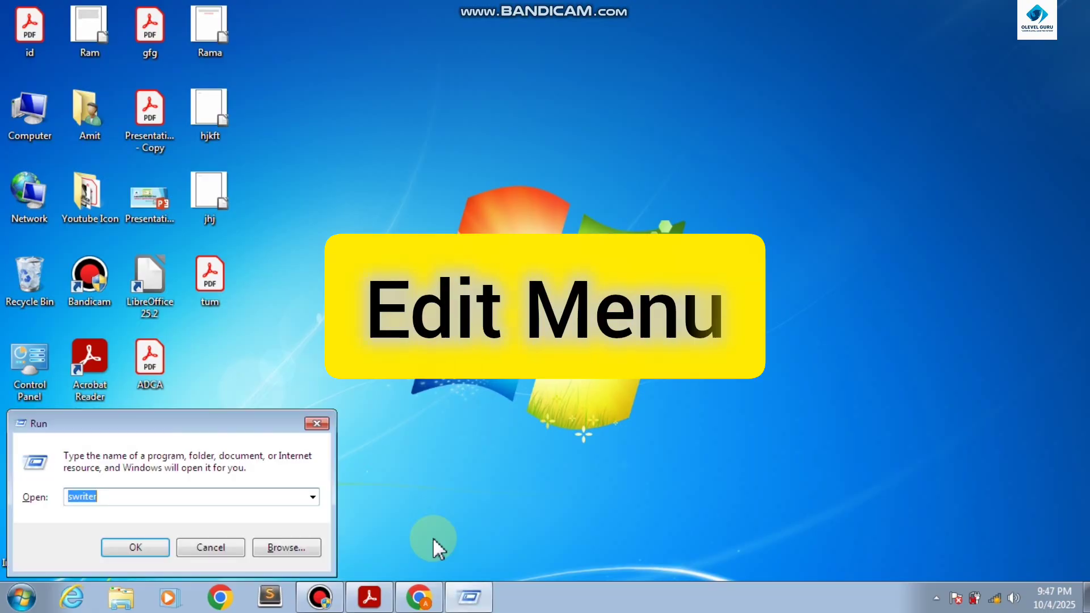
pyautogui.press('Return')
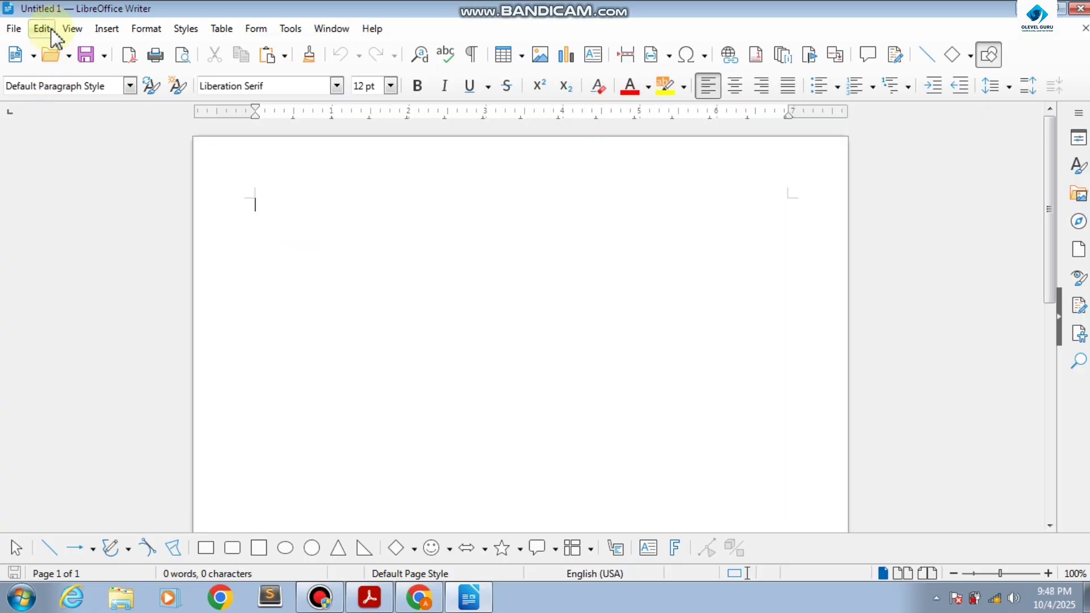
pyautogui.write('d')
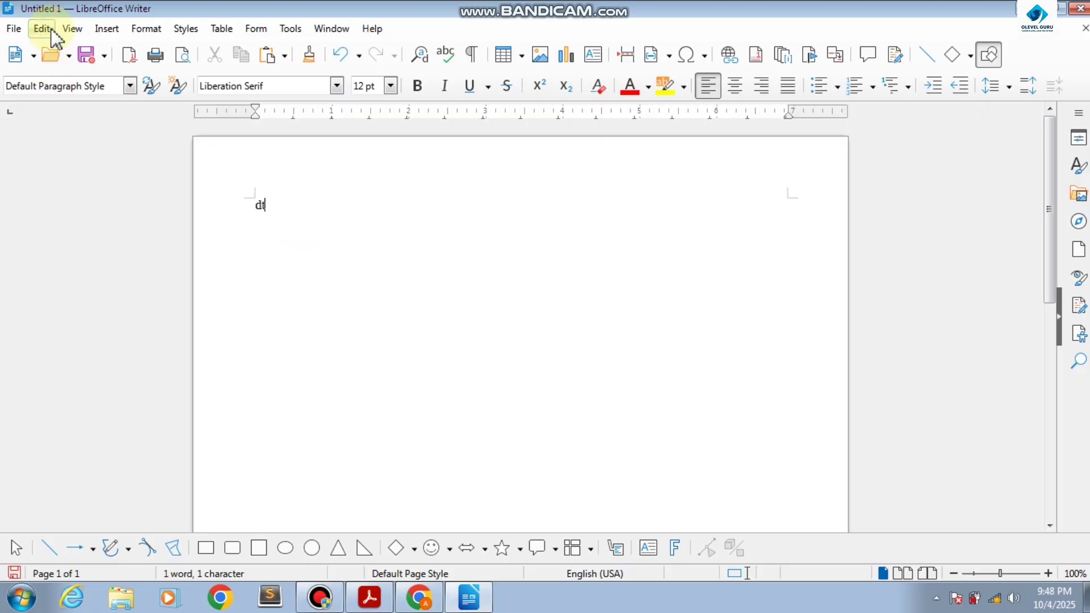
pyautogui.press('BackSpace')
# Open the existing document Rama.odt
pyautogui.hotkey('ctrl', 'o')
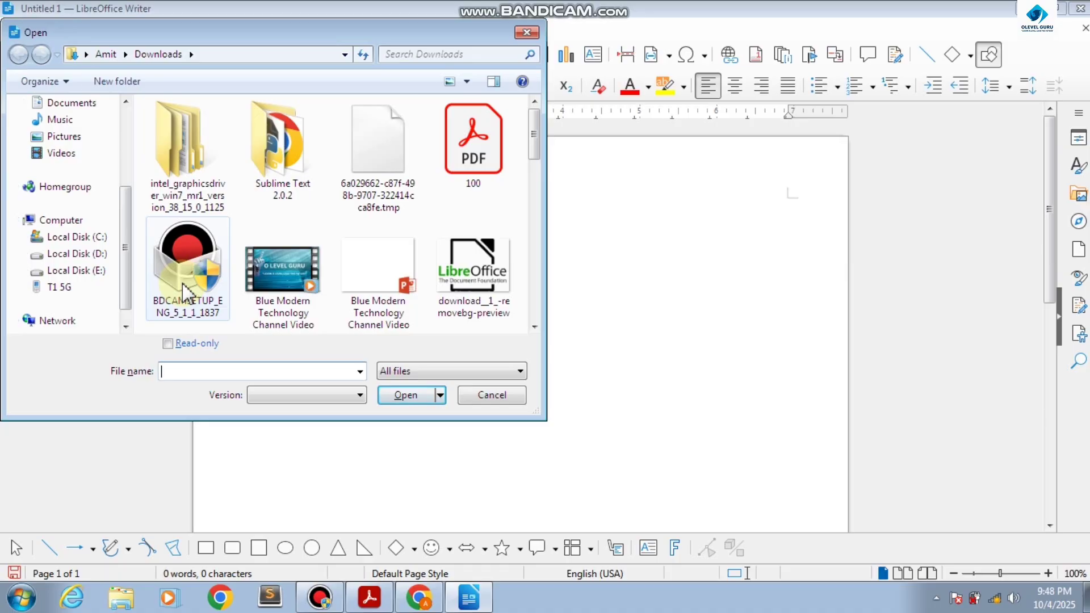
pyautogui.write('Ra')
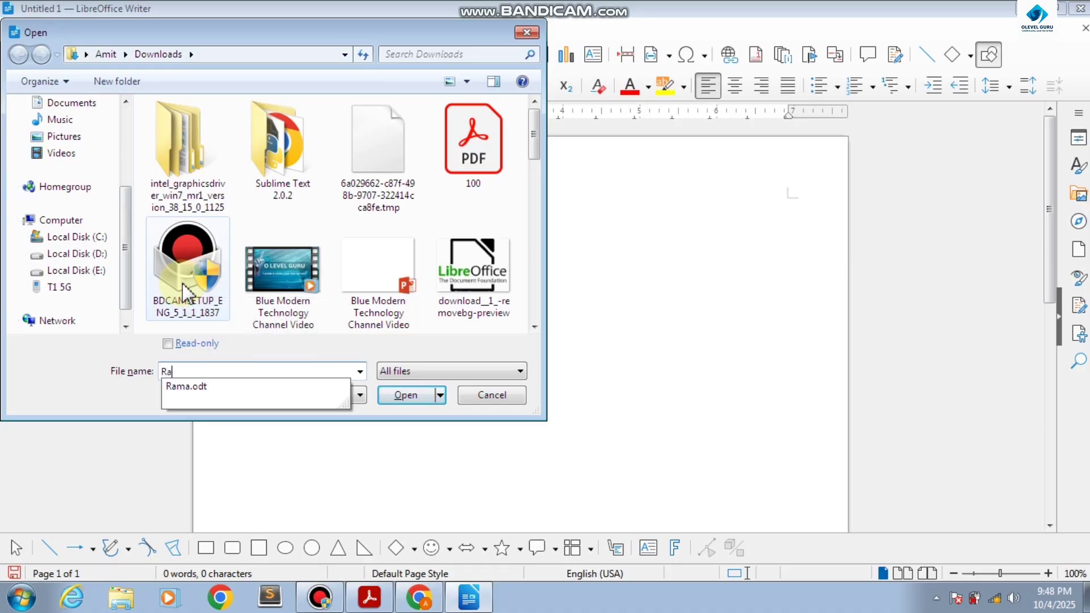
pyautogui.press('Down')
pyautogui.press('Return')
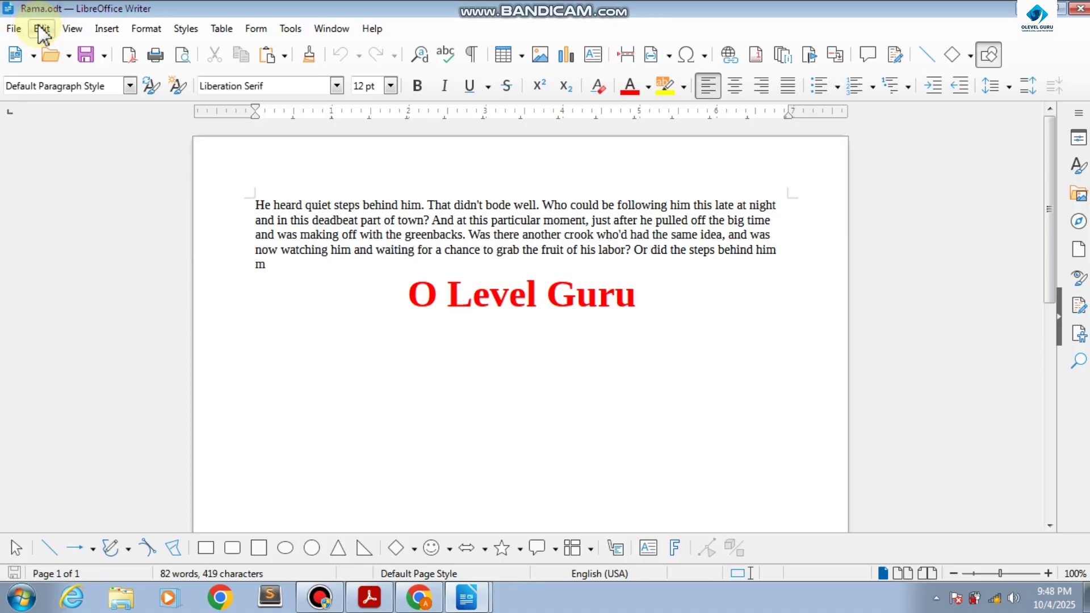
# Delete the word "Guru" from the red "O Level Guru" heading and undo the deletion
pyautogui.click(40, 28)
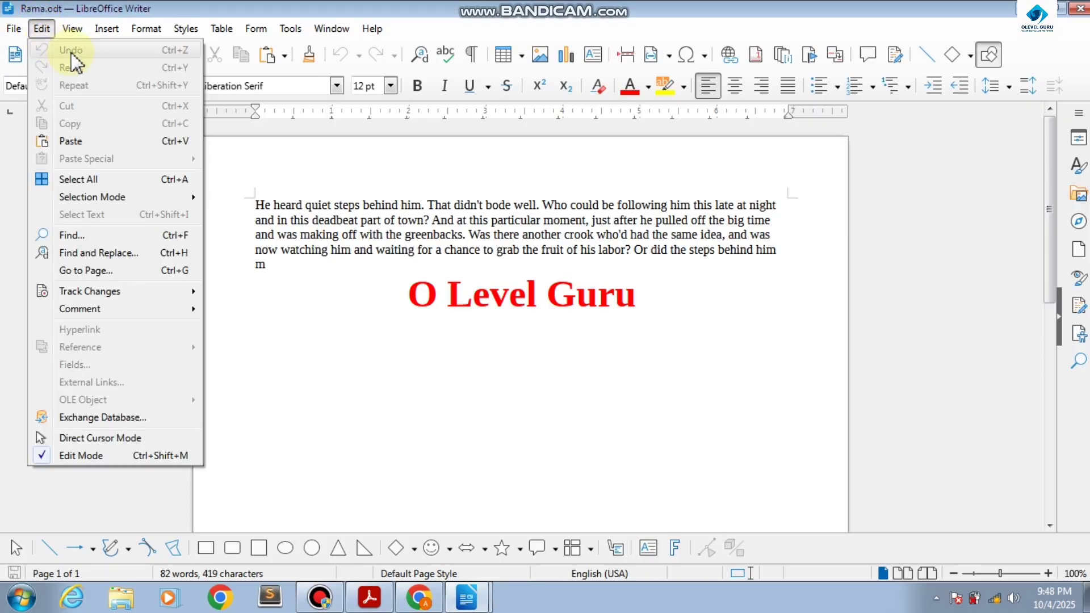
pyautogui.click(519, 304)
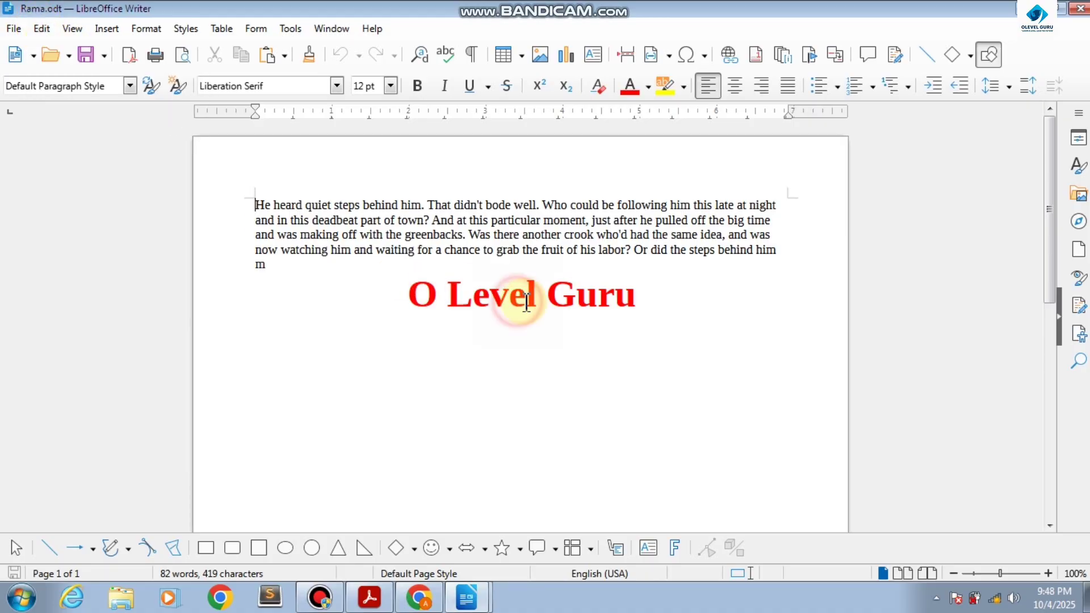
pyautogui.click(640, 298)
pyautogui.moveTo(639, 299); pyautogui.dragTo(562, 301)
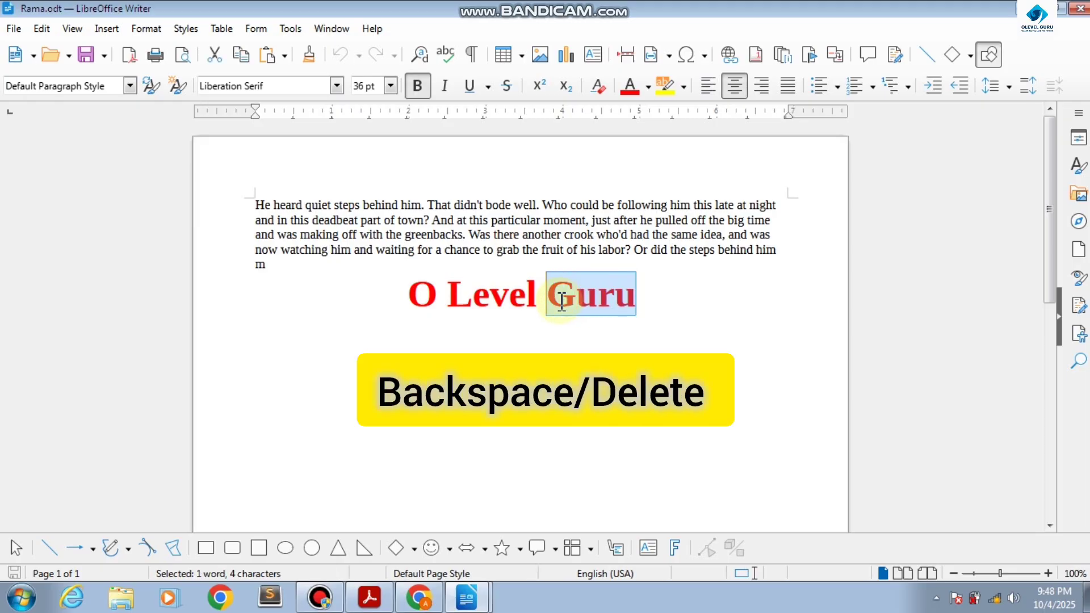
pyautogui.press('BackSpace')
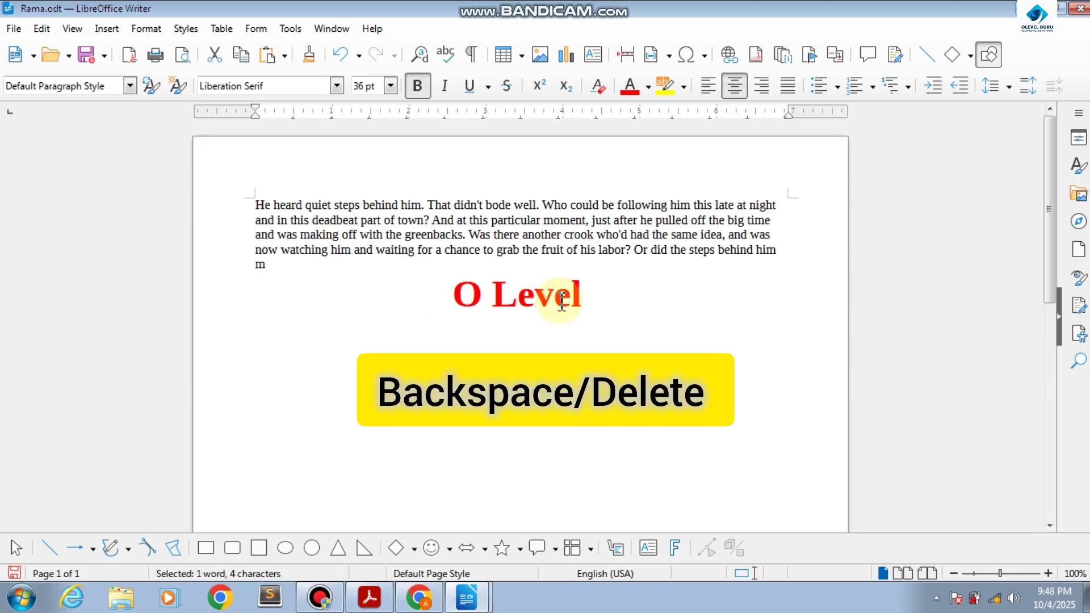
pyautogui.click(42, 29)
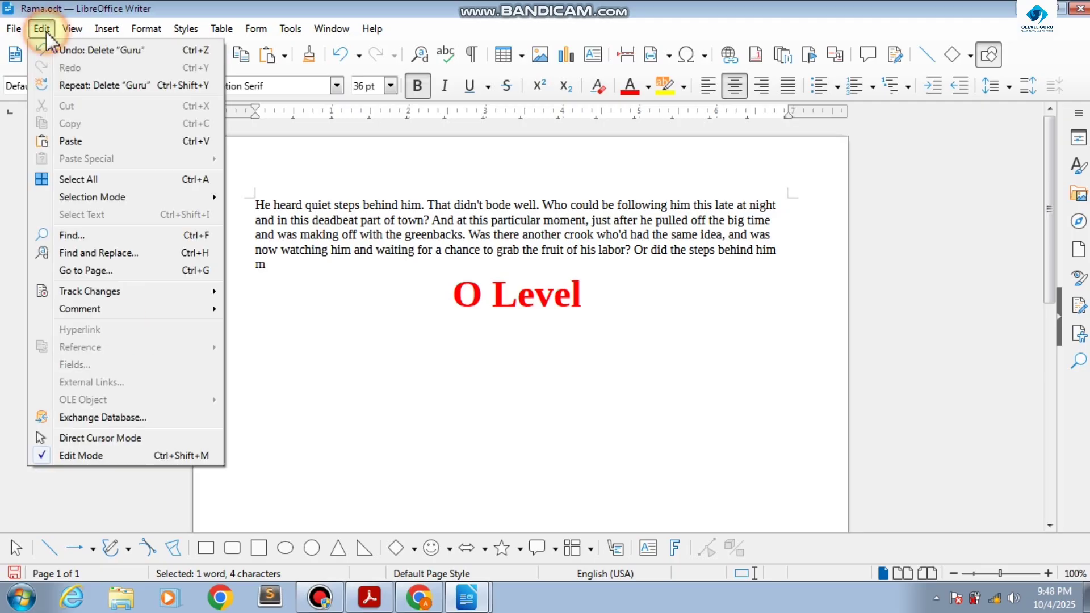
pyautogui.click(121, 55)
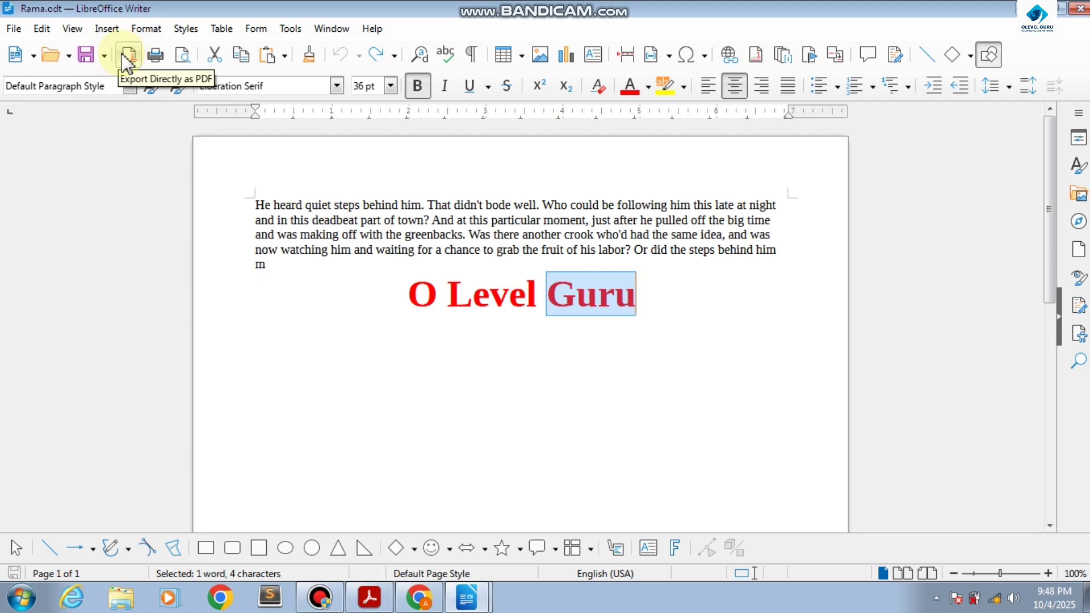
# Redo and undo the deletion of "Guru" twice, ending with the word restored in the heading
pyautogui.click(42, 28)
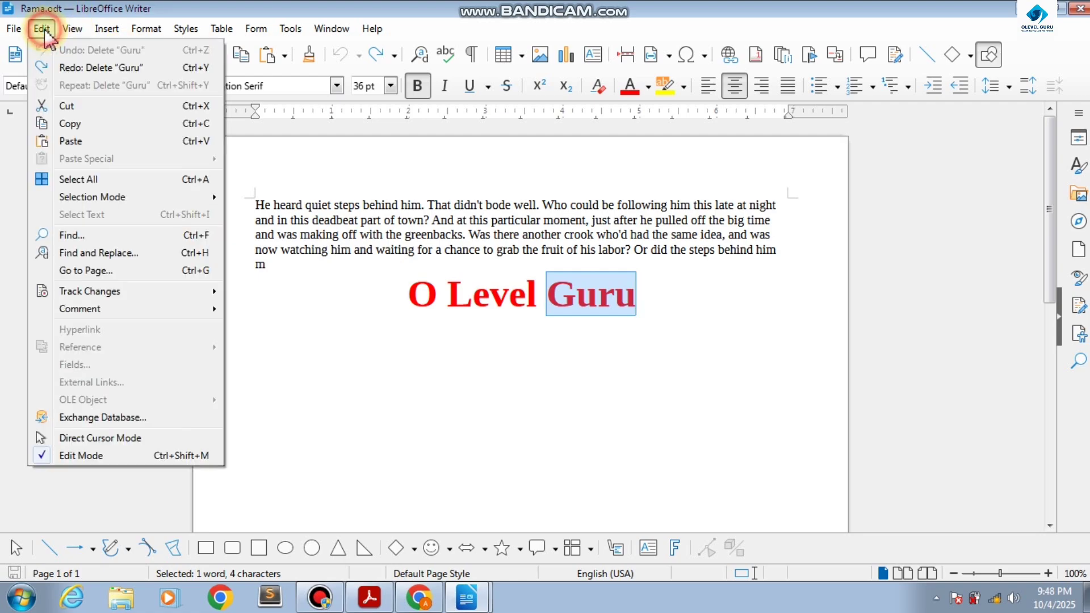
pyautogui.click(68, 68)
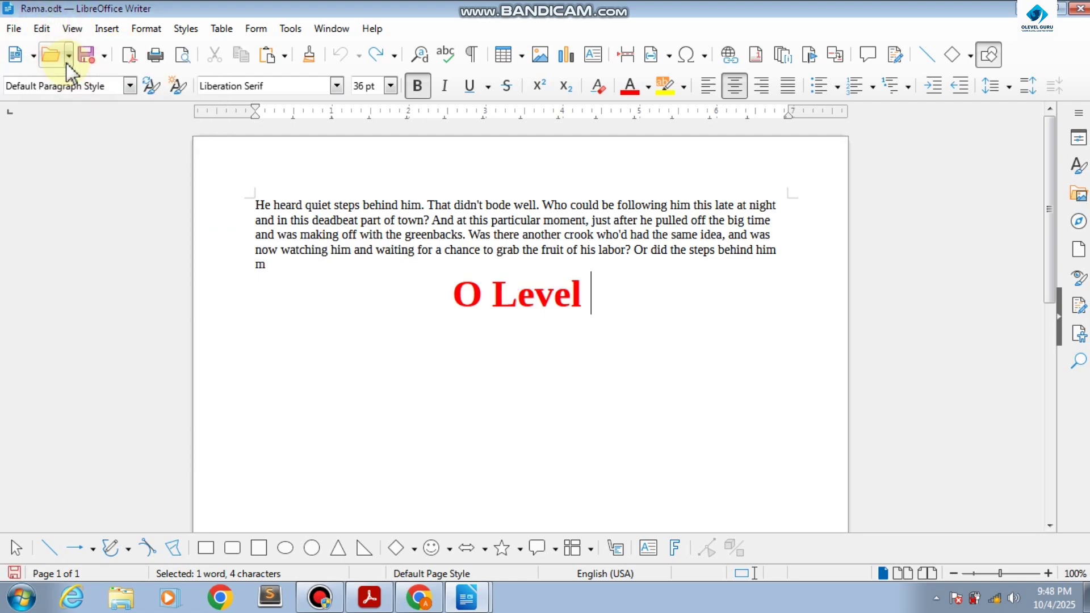
pyautogui.click(41, 28)
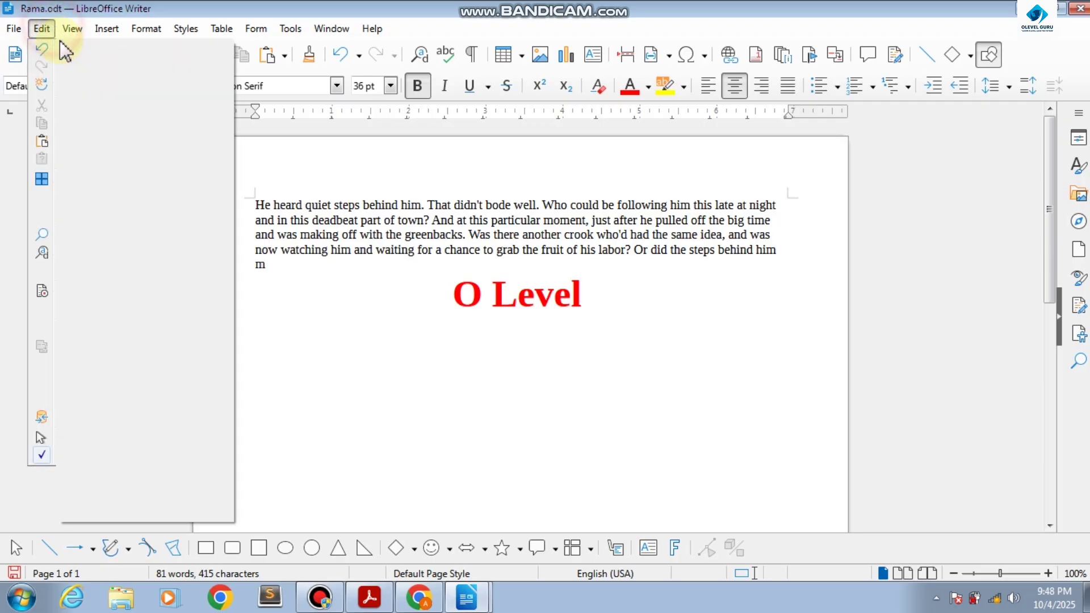
pyautogui.click(54, 49)
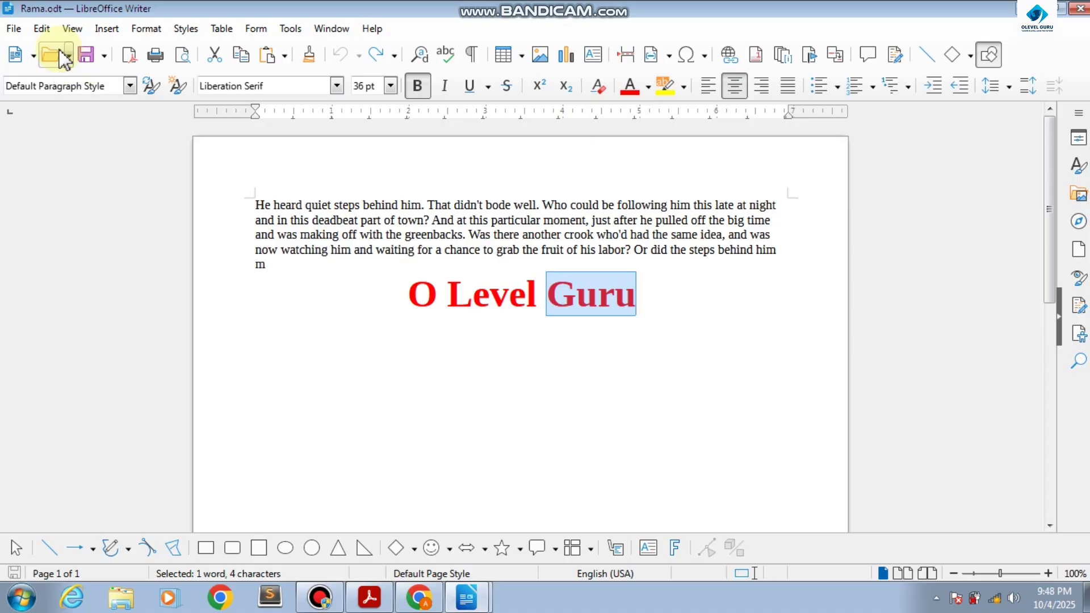
pyautogui.hotkey('ctrl', 'y')
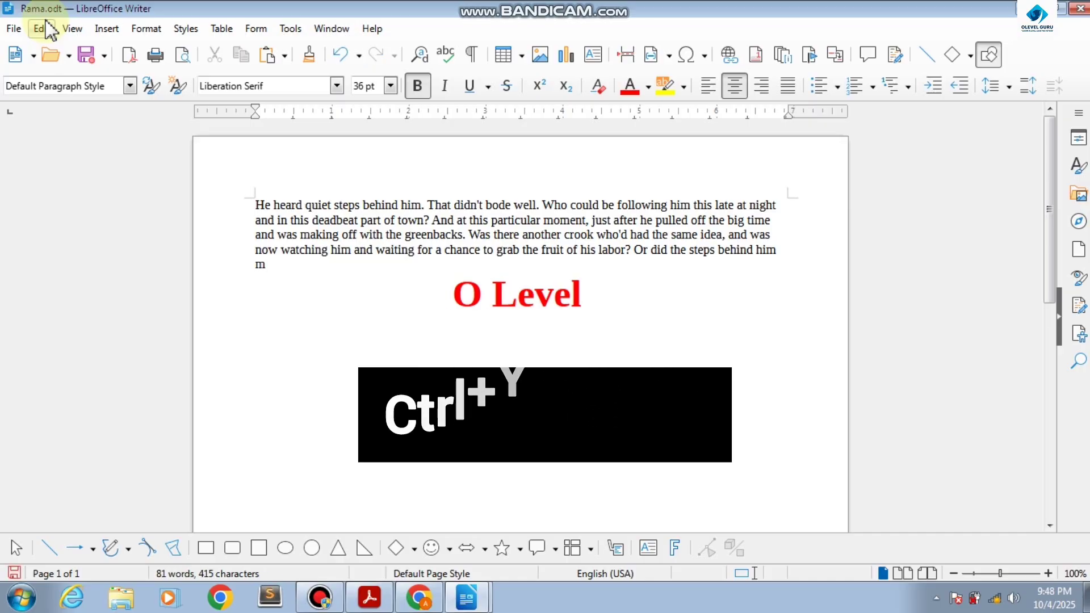
pyautogui.hotkey('ctrl', 'z')
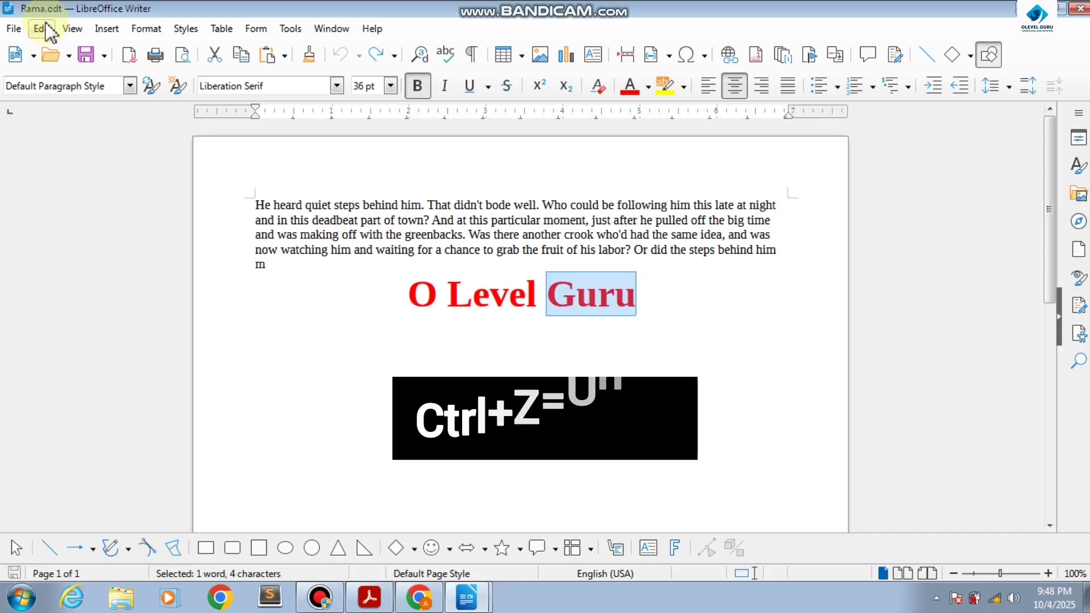
# Delete the final letter "u" from the "O Level Guru" heading
pyautogui.click(50, 29)
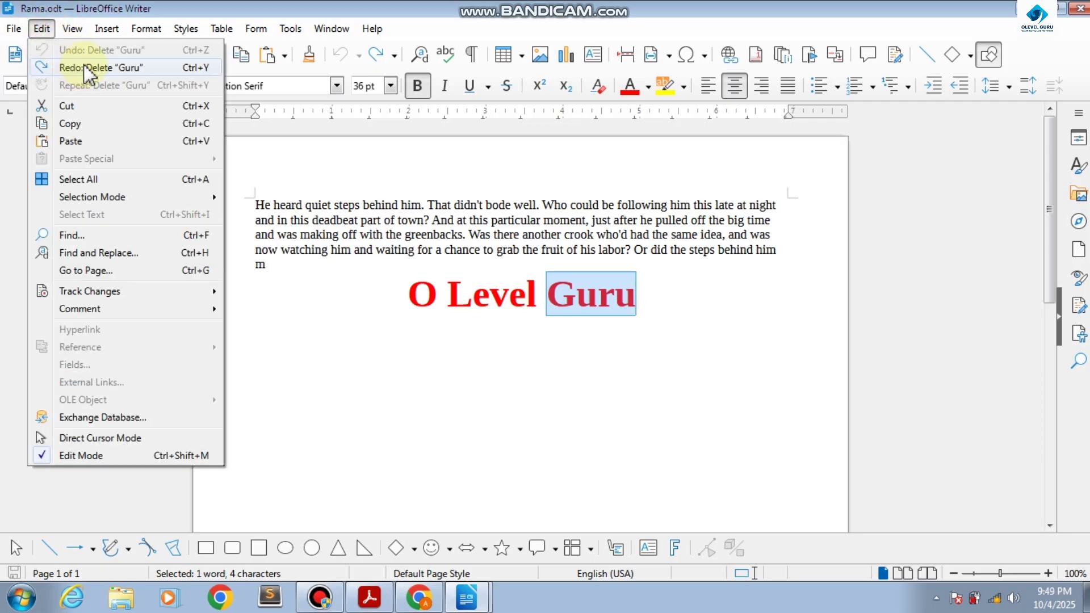
pyautogui.click(584, 297)
pyautogui.click(622, 297)
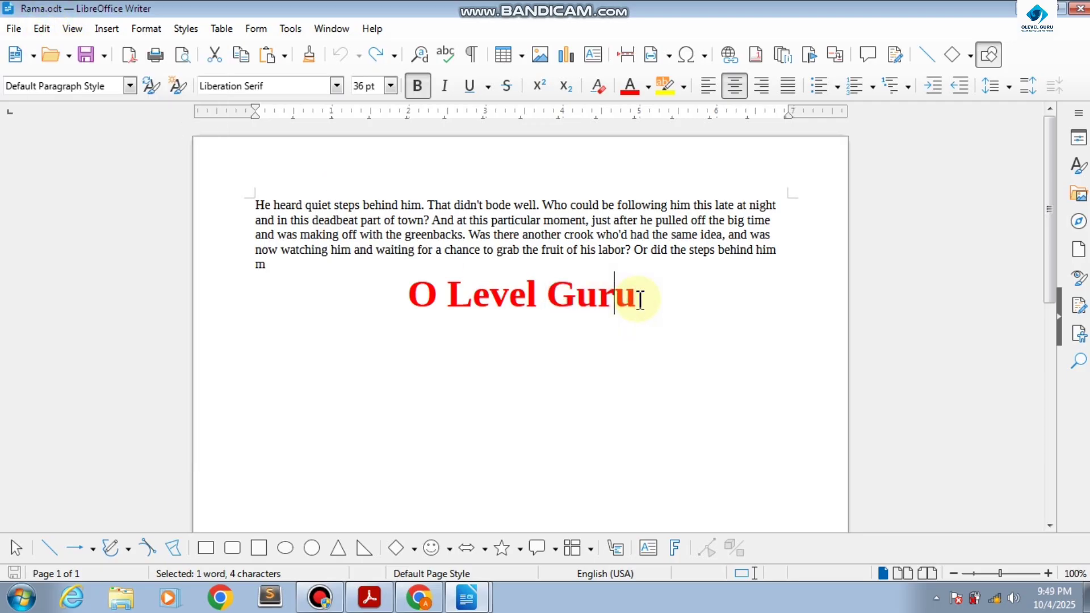
pyautogui.press('Delete')
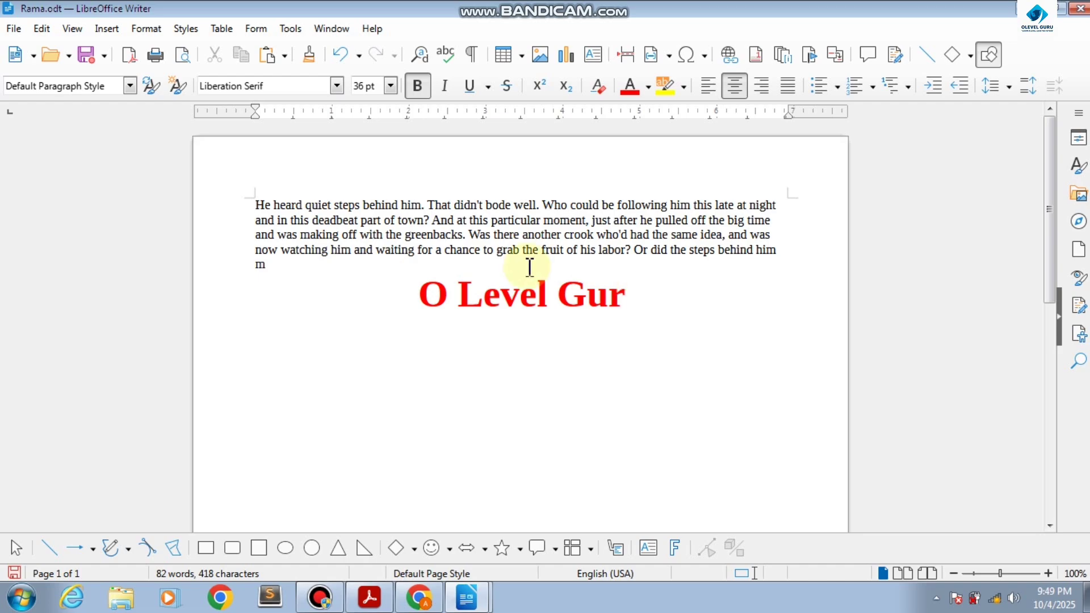
# Try to repeat the deletion of "u" twice with the Repeat command
pyautogui.click(42, 29)
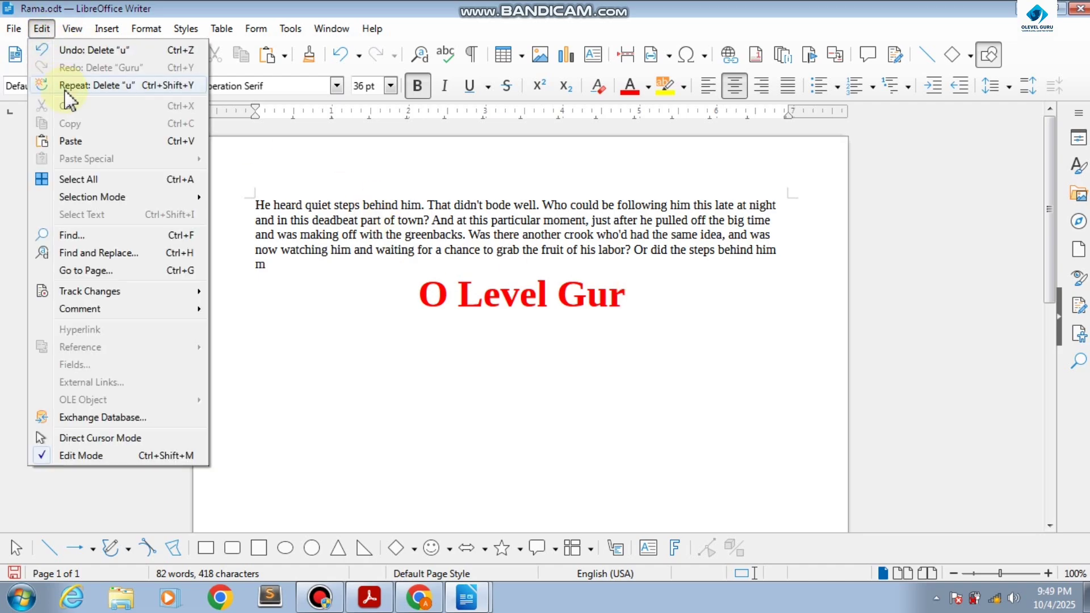
pyautogui.click(136, 86)
pyautogui.click(43, 30)
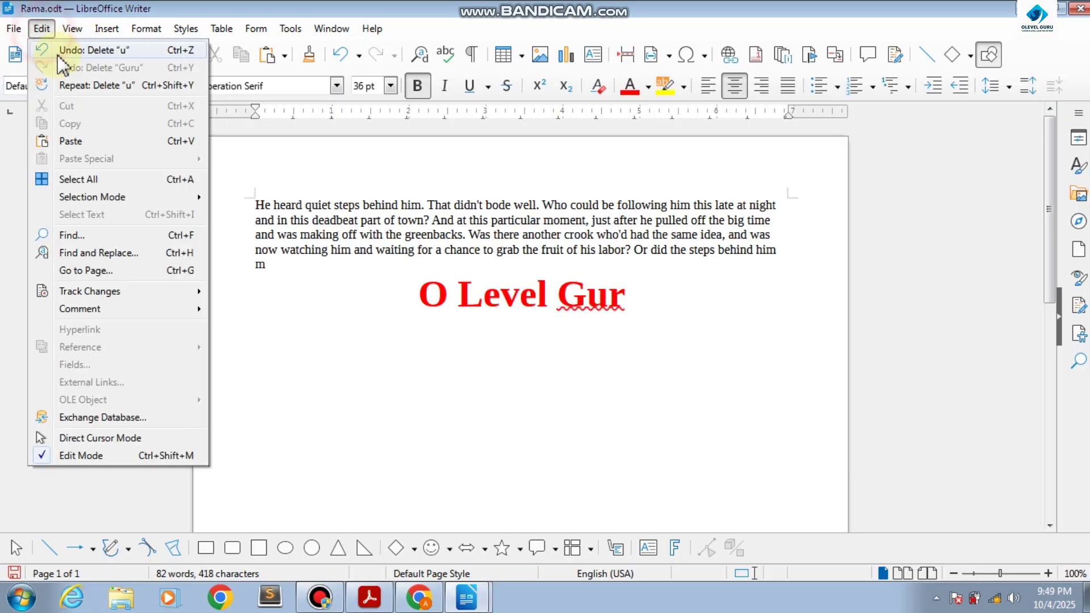
pyautogui.click(85, 85)
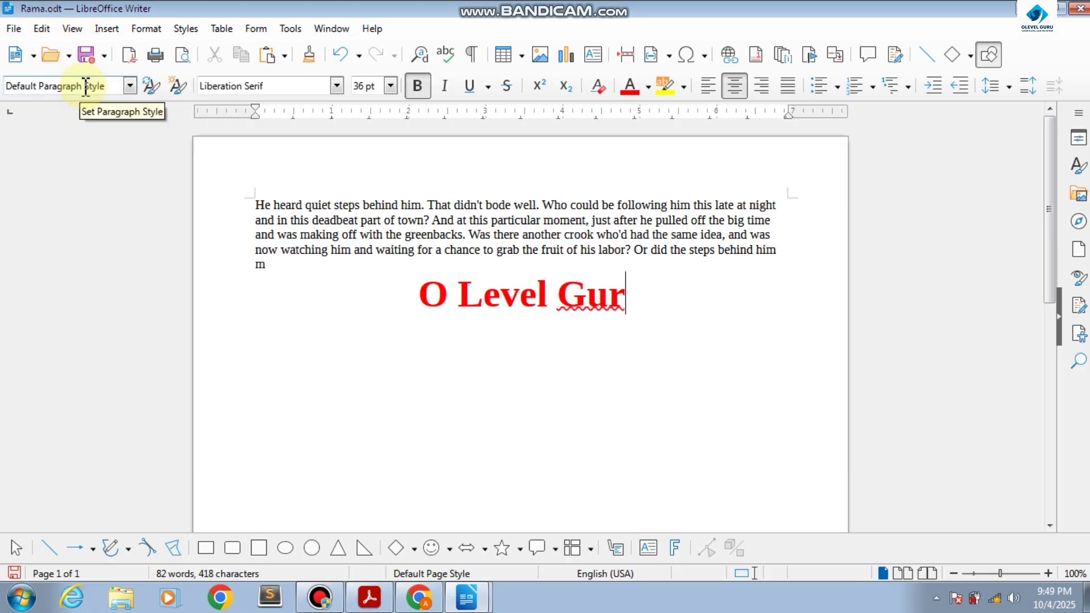
# Delete the remaining letters "Gur" from the end of the red heading
pyautogui.press('BackSpace')
pyautogui.press('BackSpace')
pyautogui.press('BackSpace')
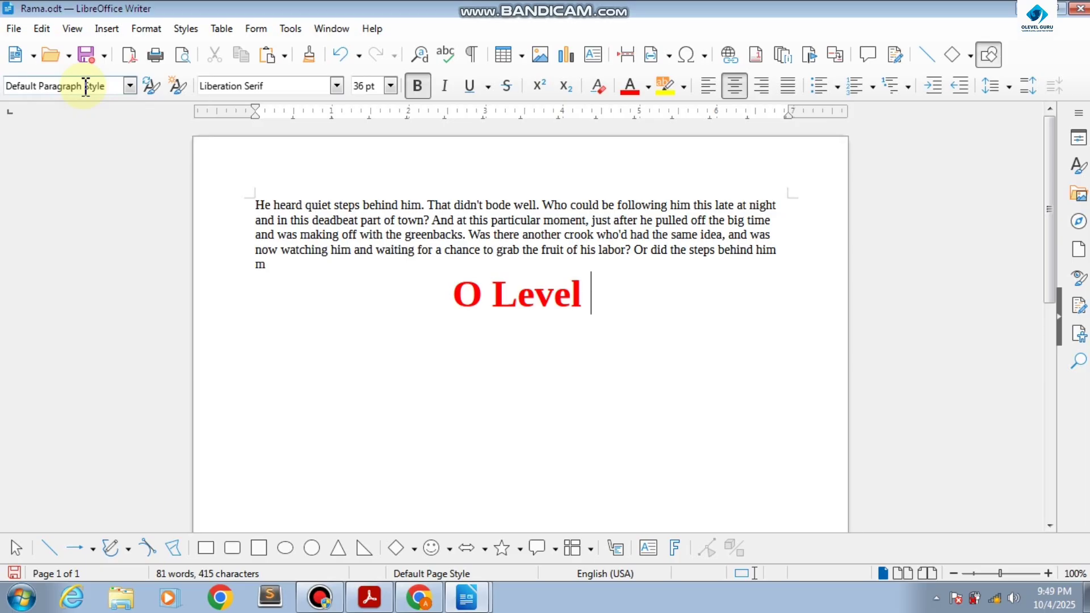
# Try to repeat the deletion of "Gur", and also undo and redo that deletion
pyautogui.click(41, 28)
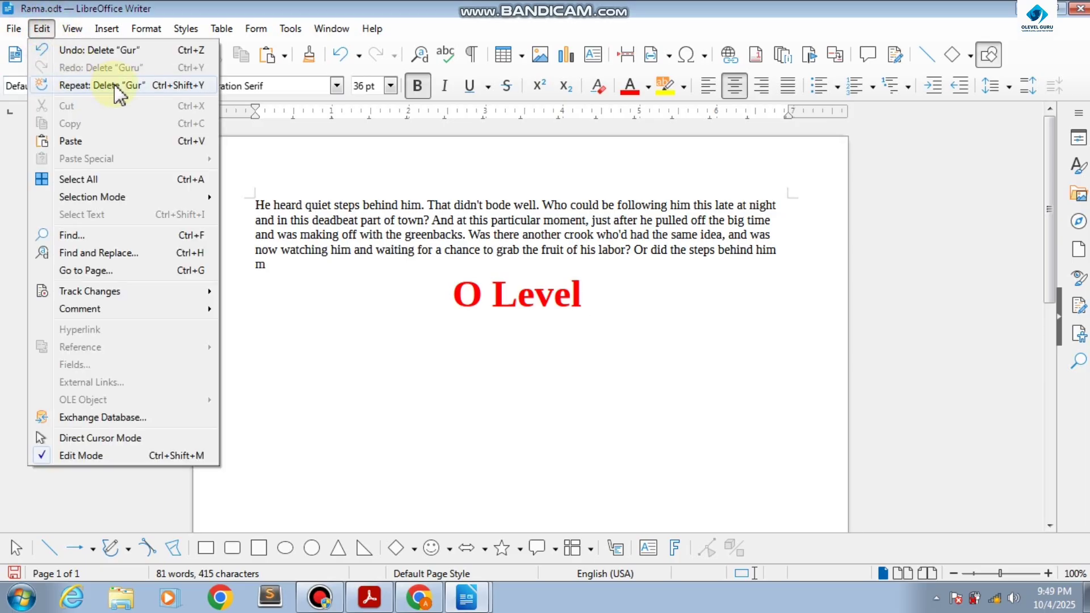
pyautogui.click(134, 87)
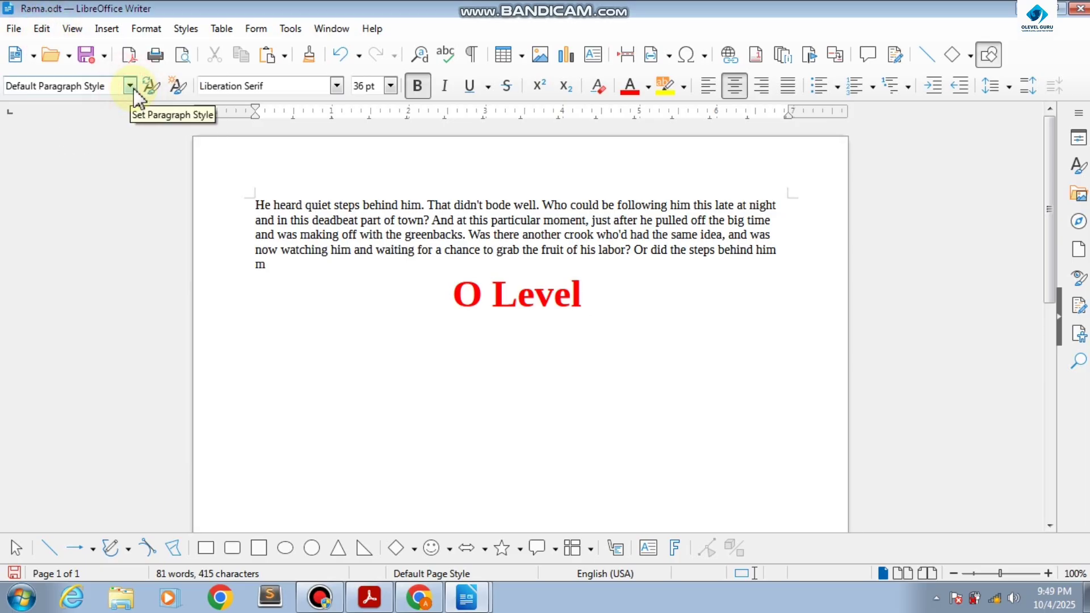
pyautogui.hotkey('ctrl', 'z')
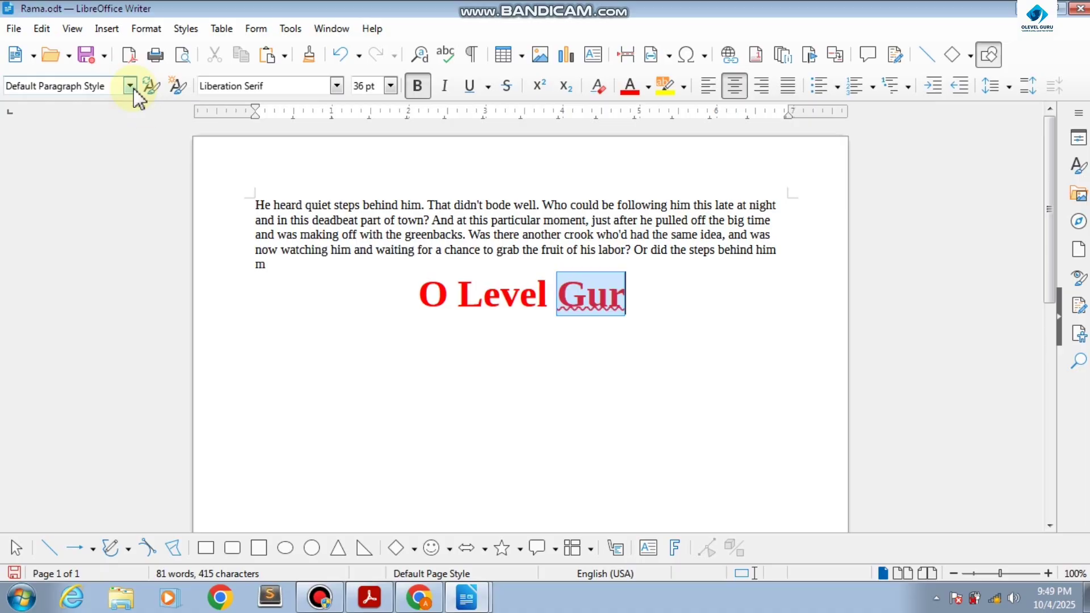
pyautogui.hotkey('ctrl', 'y')
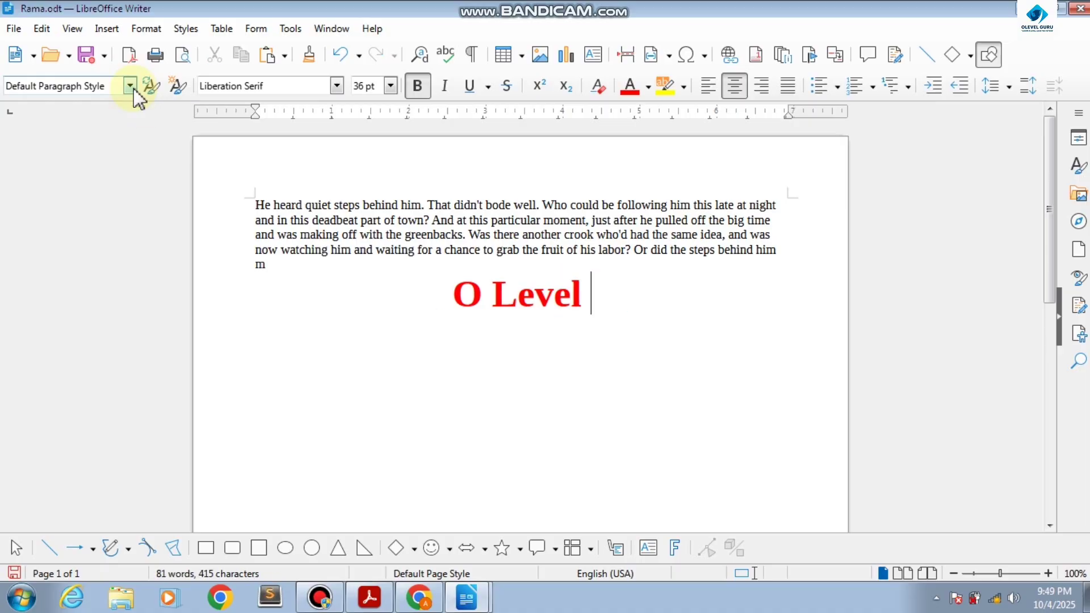
# Examine the Cut command's availability in the edit commands with and without the red "O Level" heading selected
pyautogui.click(46, 30)
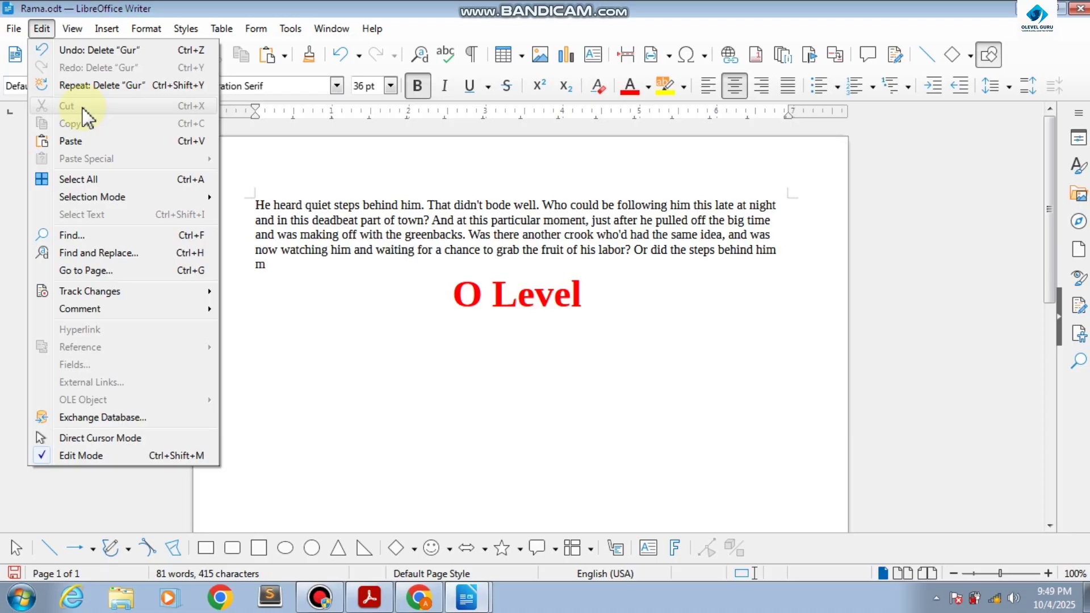
pyautogui.click(381, 281)
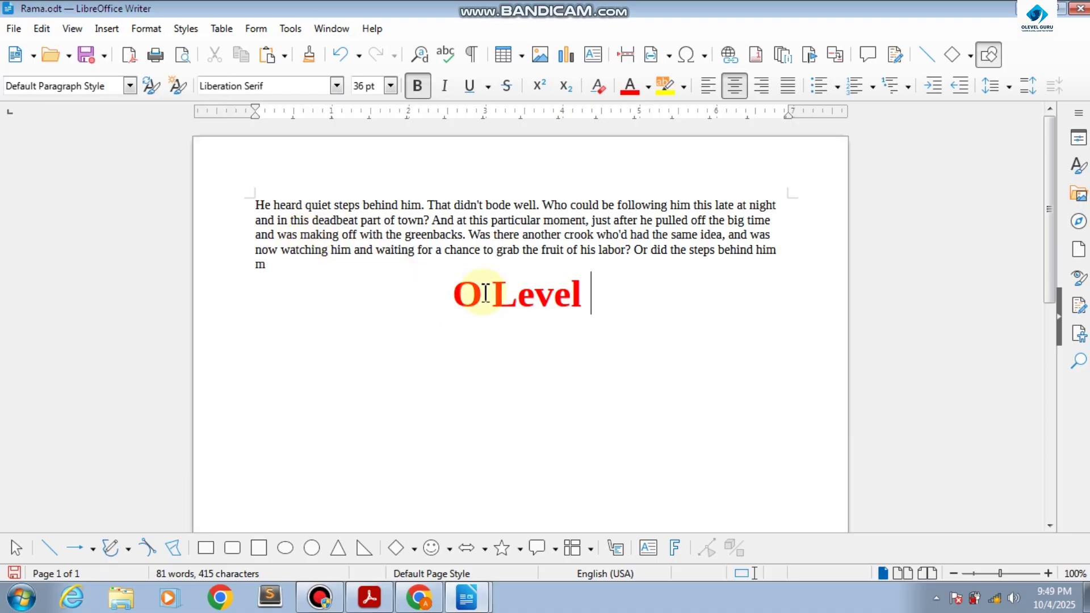
pyautogui.moveTo(583, 297); pyautogui.dragTo(466, 299)
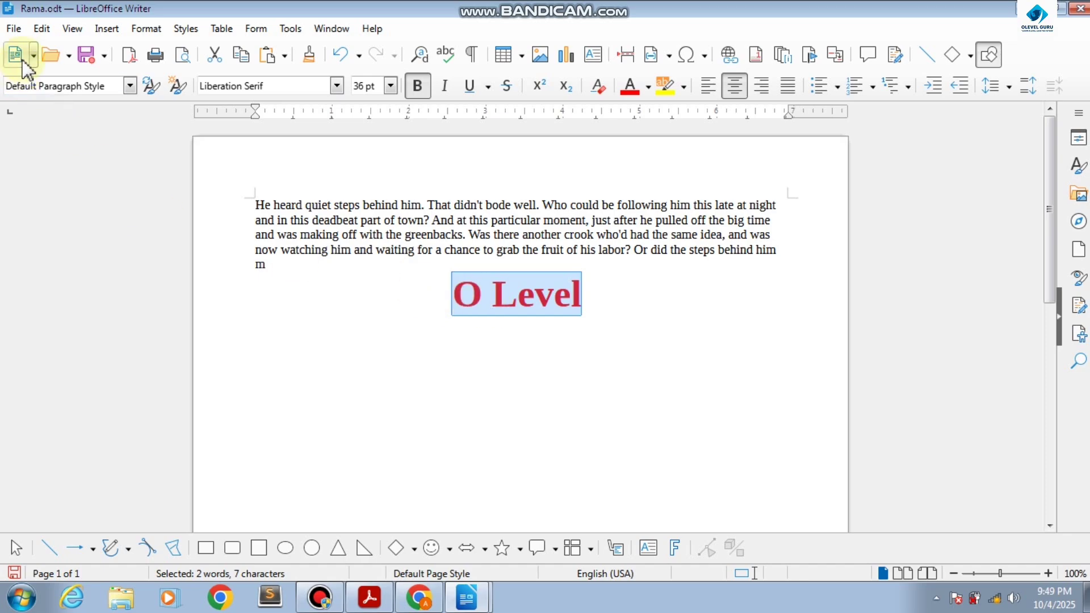
pyautogui.click(42, 29)
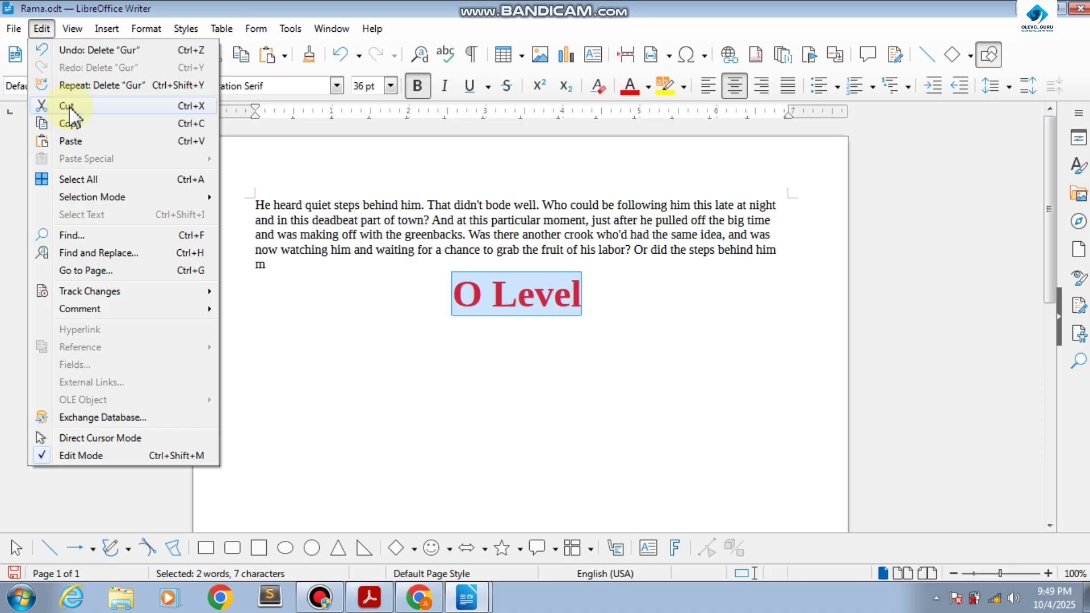
pyautogui.click(507, 329)
pyautogui.click(613, 297)
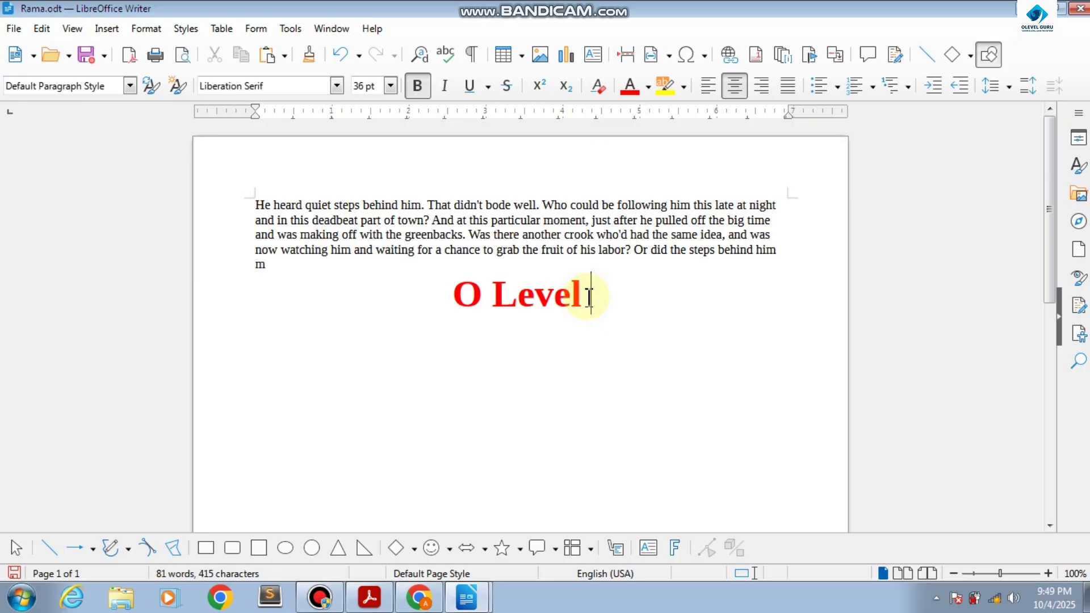
pyautogui.moveTo(578, 295); pyautogui.dragTo(465, 299)
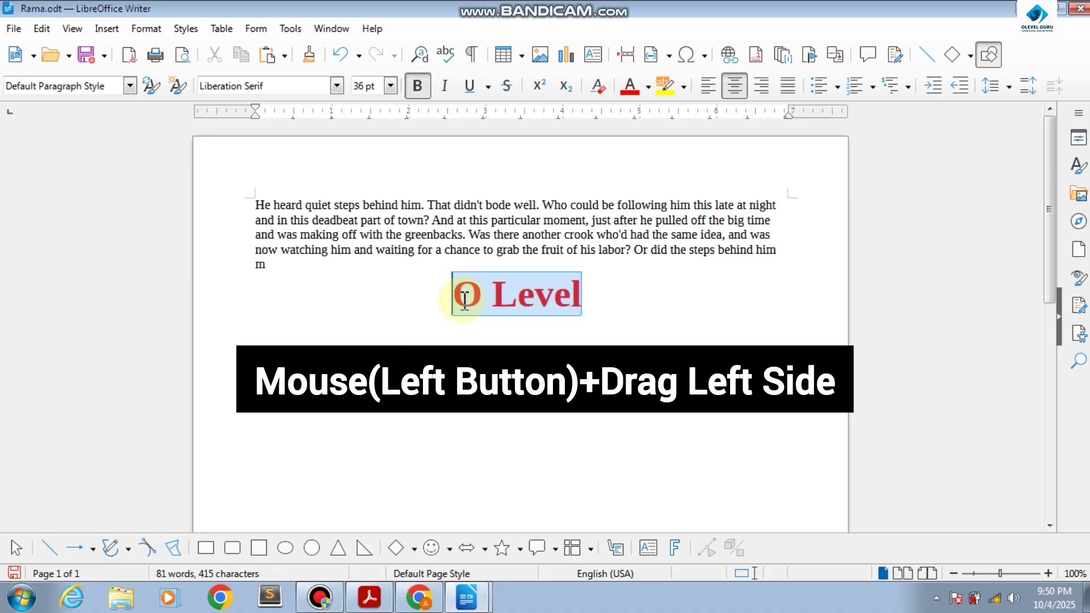
pyautogui.click(586, 295)
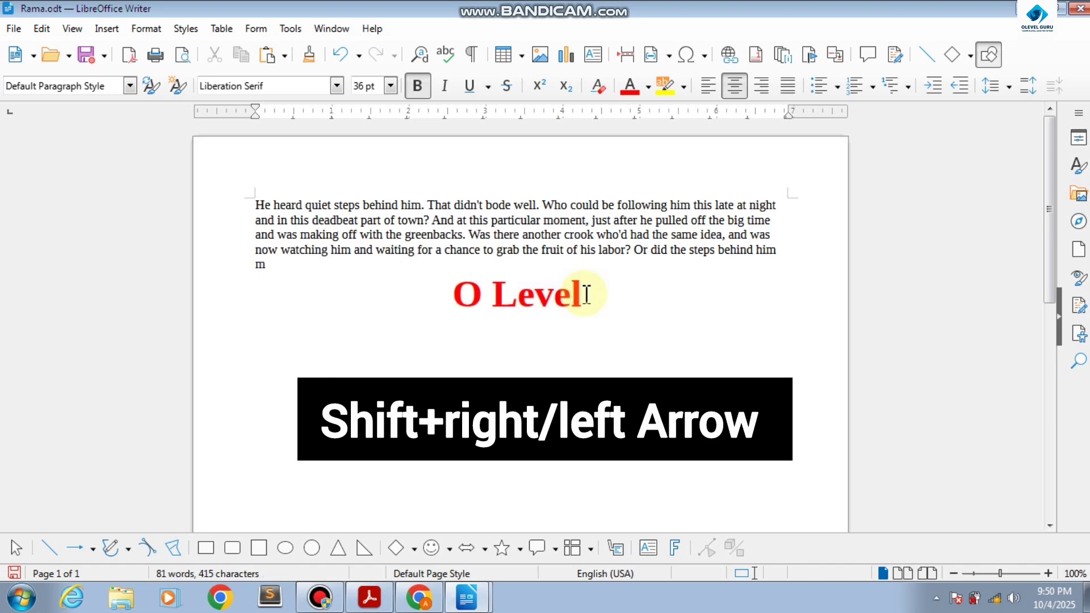
# Select the red "O Level" heading below the paragraph and cut it
pyautogui.hotkey('shift', 'Left')
pyautogui.hotkey('shift', 'Left')
pyautogui.hotkey('shift', 'Left')
pyautogui.hotkey('shift', 'Left')
pyautogui.hotkey('shift', 'Left')
pyautogui.hotkey('shift', 'Left')
pyautogui.hotkey('shift', 'Left')
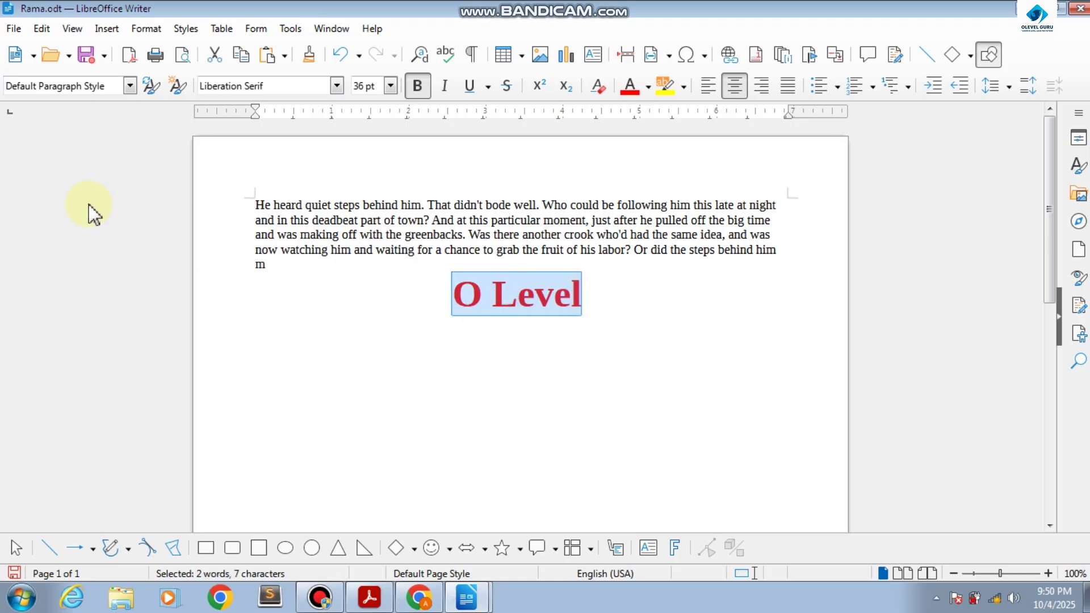
pyautogui.click(41, 28)
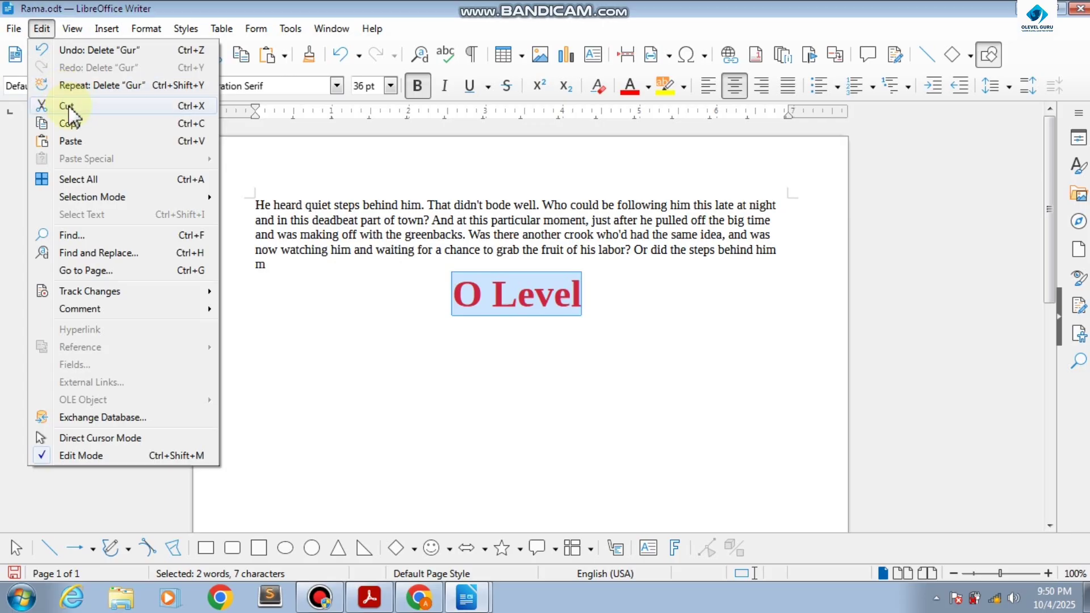
pyautogui.click(68, 106)
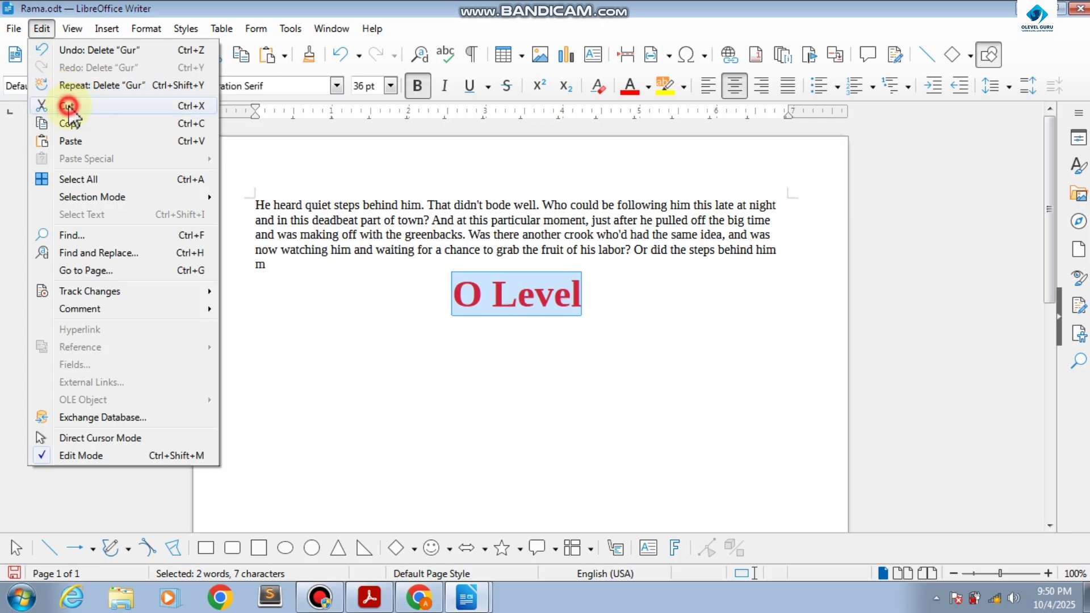
# Insert two blank lines above the paragraph and paste the cut "O Level" heading at the start of the document
pyautogui.click(258, 203)
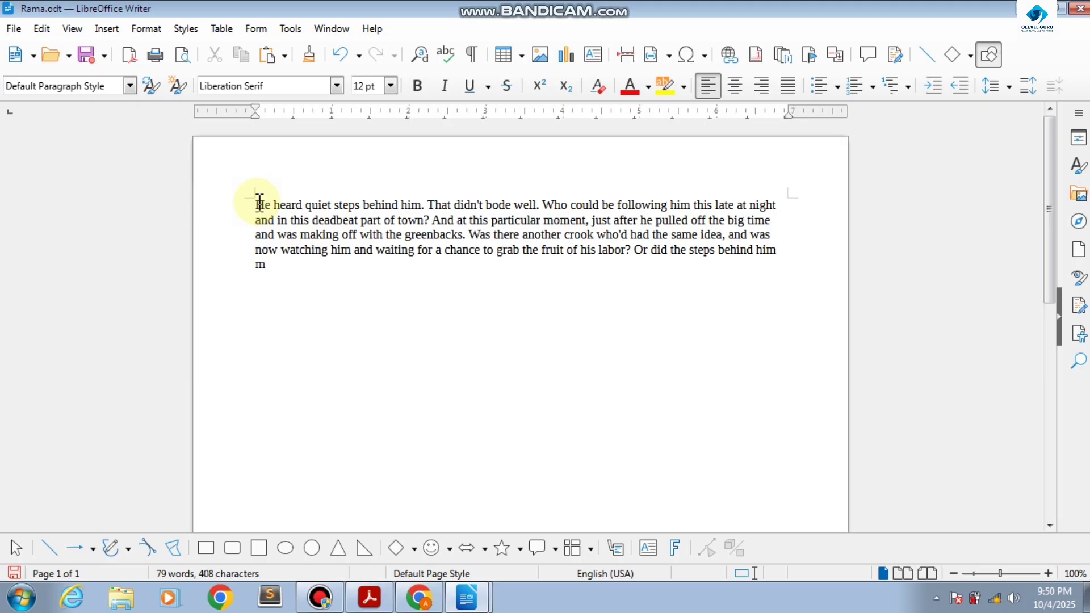
pyautogui.press('Return')
pyautogui.press('Return')
pyautogui.click(258, 203)
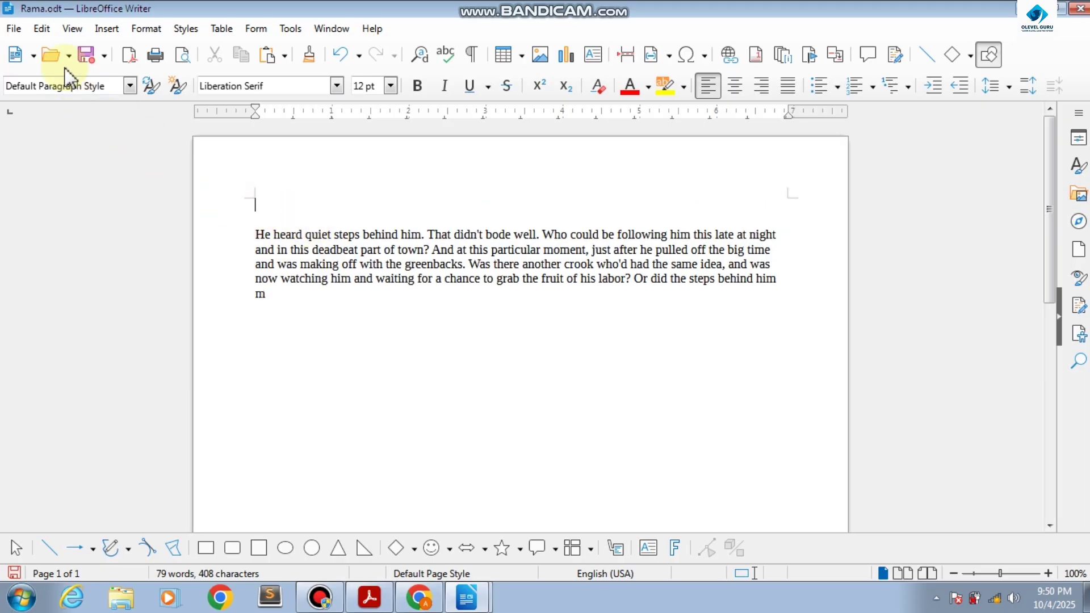
pyautogui.click(41, 28)
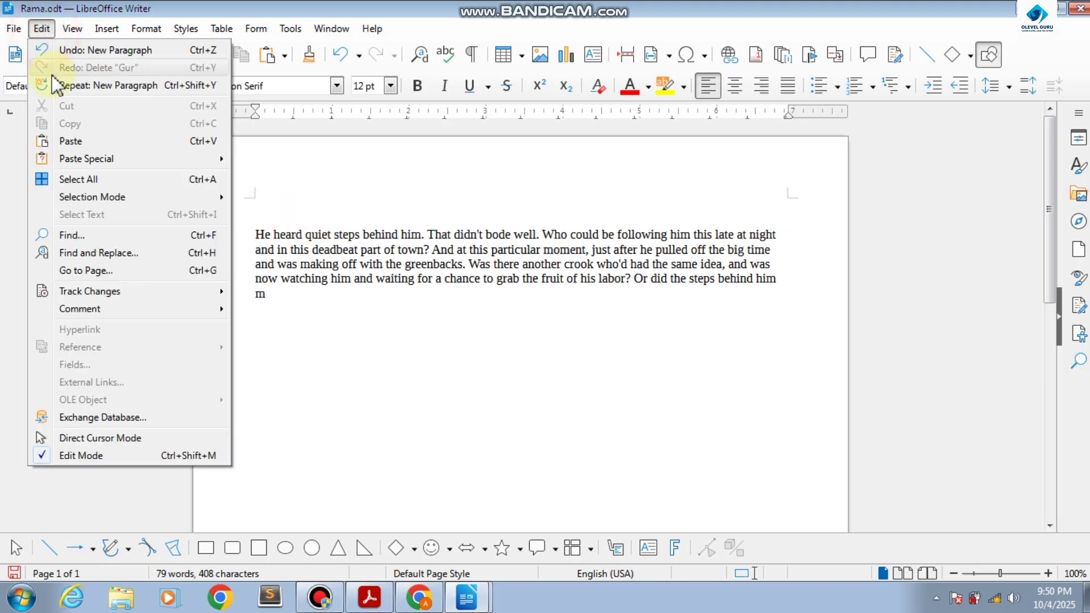
pyautogui.click(87, 147)
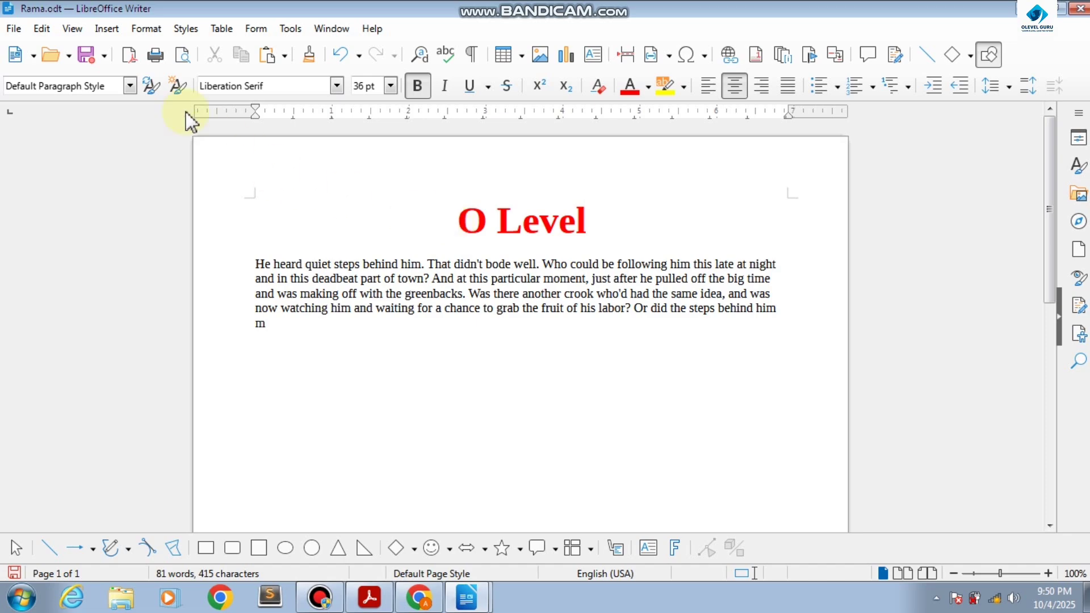
# Select the "O Level" heading at the start of the document and copy it
pyautogui.click(41, 28)
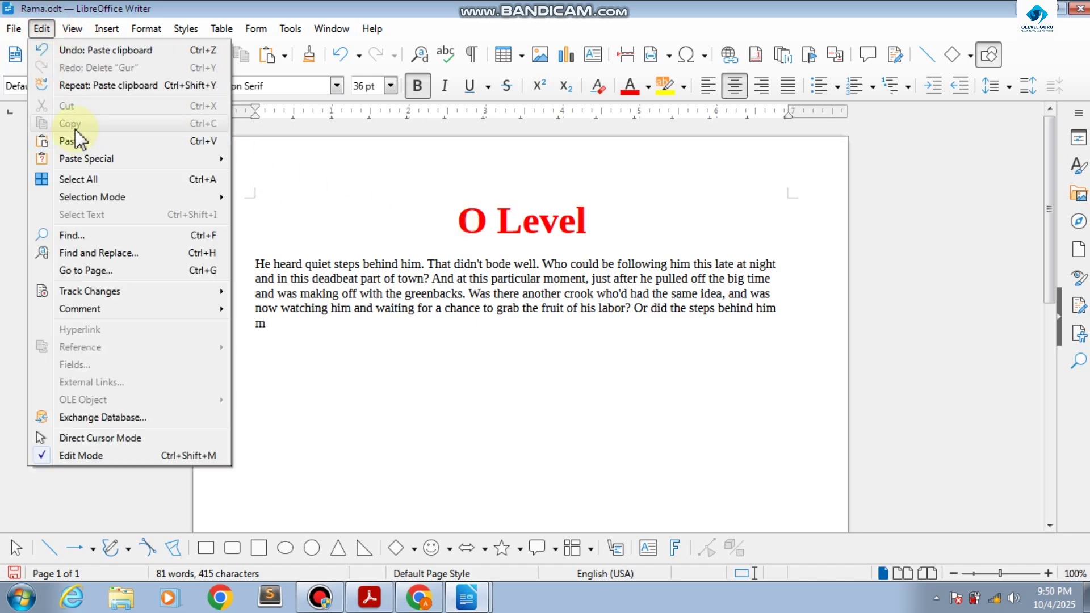
pyautogui.click(545, 239)
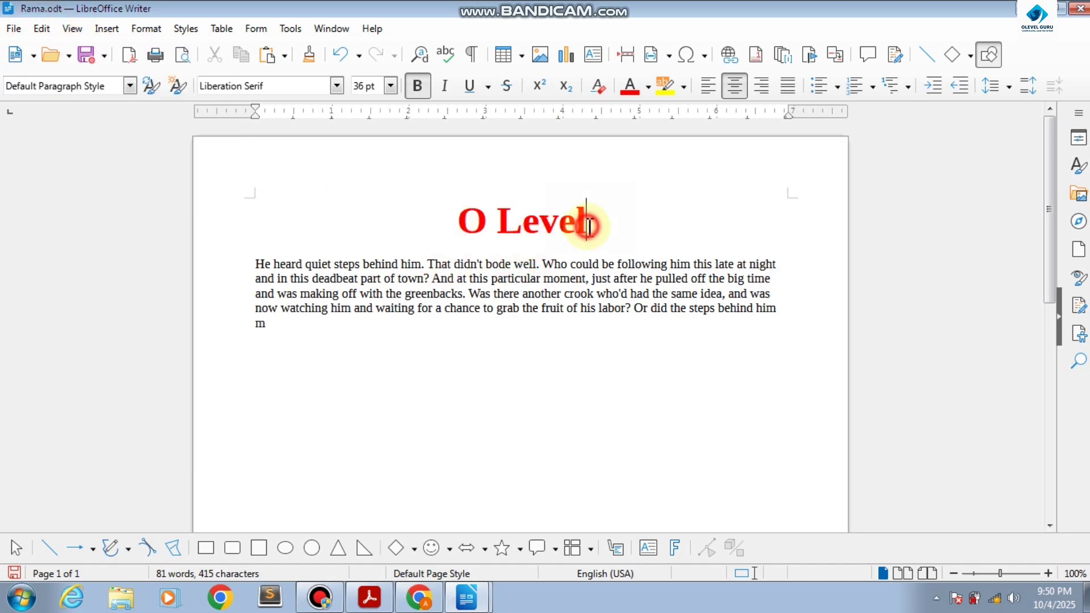
pyautogui.moveTo(587, 222); pyautogui.dragTo(445, 219)
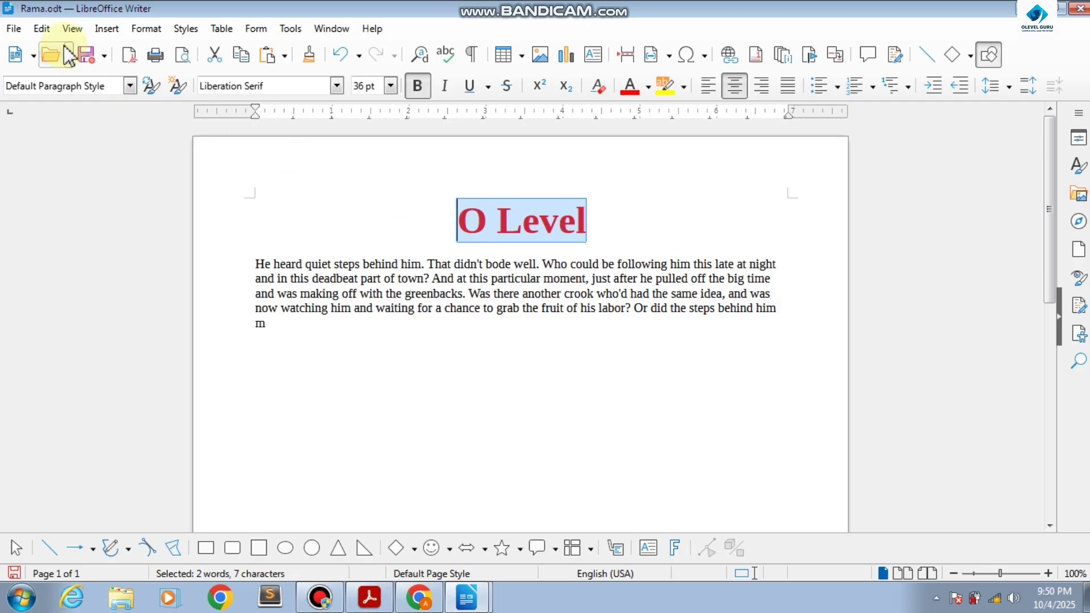
pyautogui.click(47, 32)
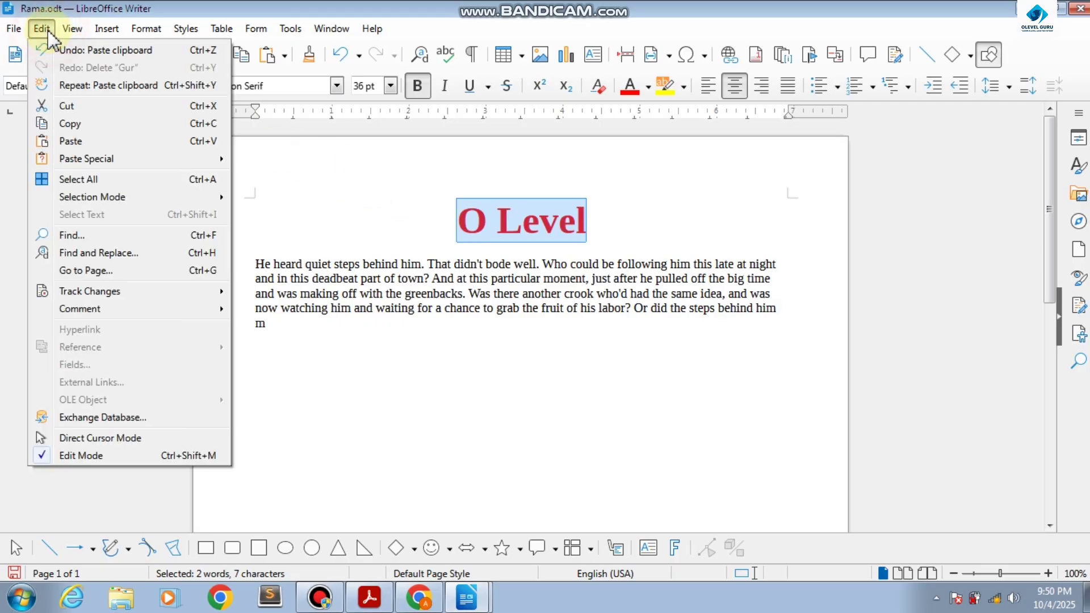
pyautogui.click(80, 125)
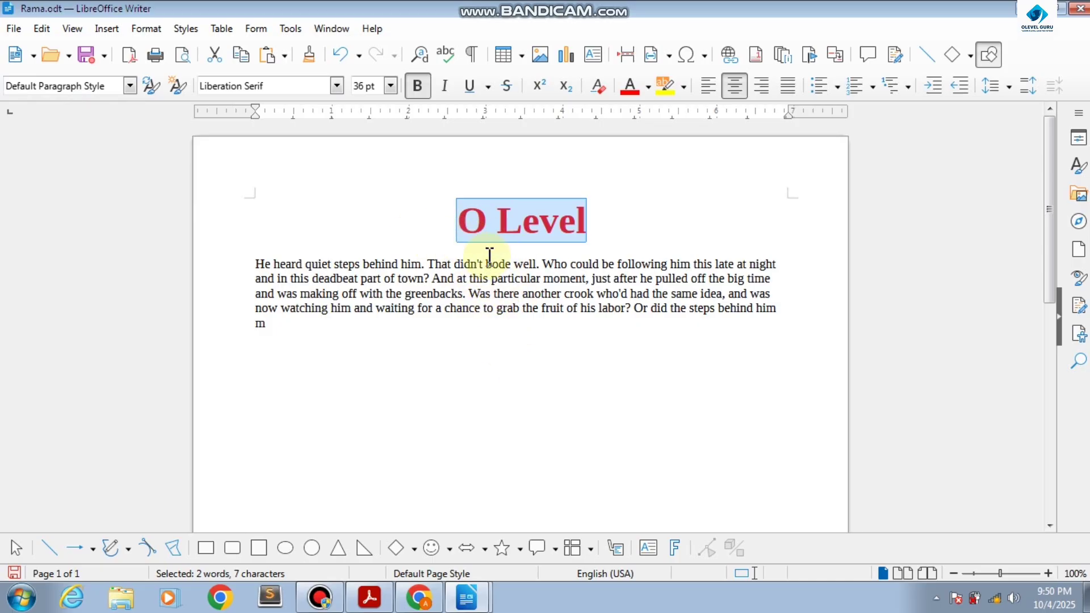
# Paste "O Level" three times in a row on the empty line below the paragraph
pyautogui.click(463, 347)
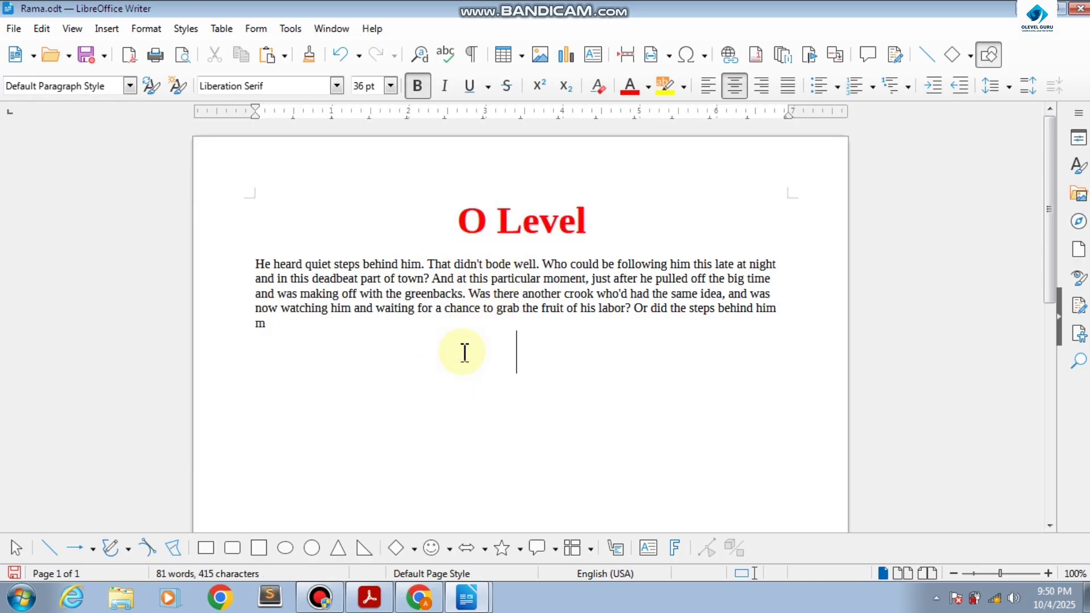
pyautogui.click(42, 28)
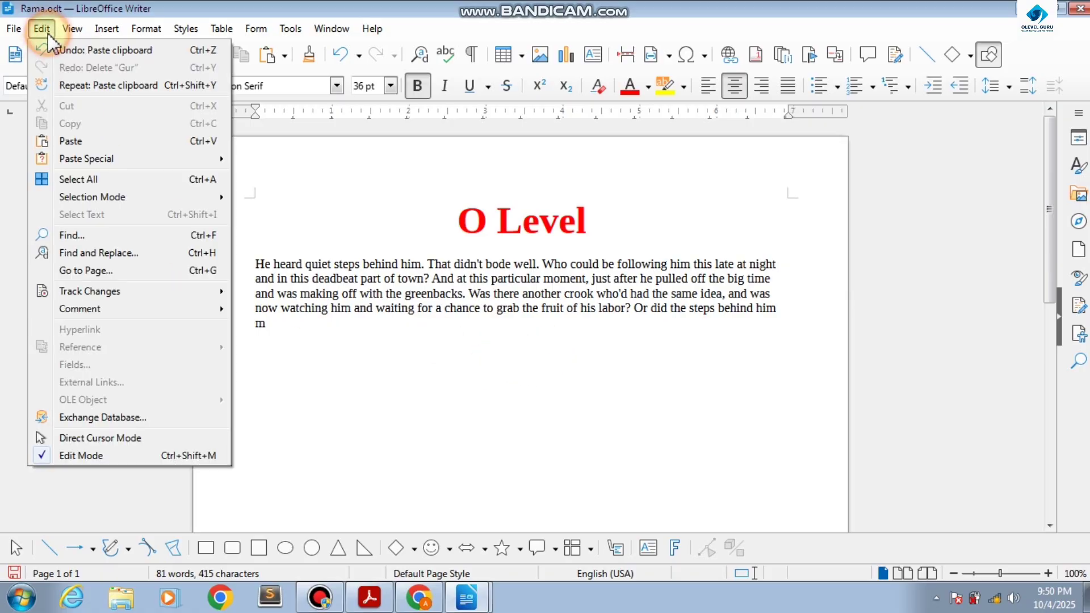
pyautogui.click(84, 147)
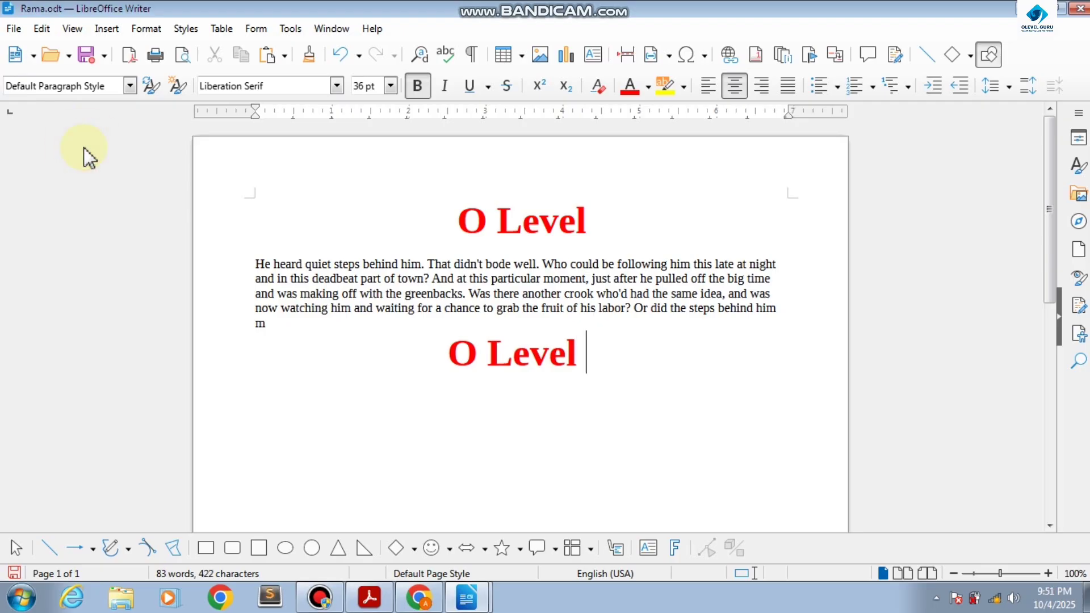
pyautogui.click(42, 29)
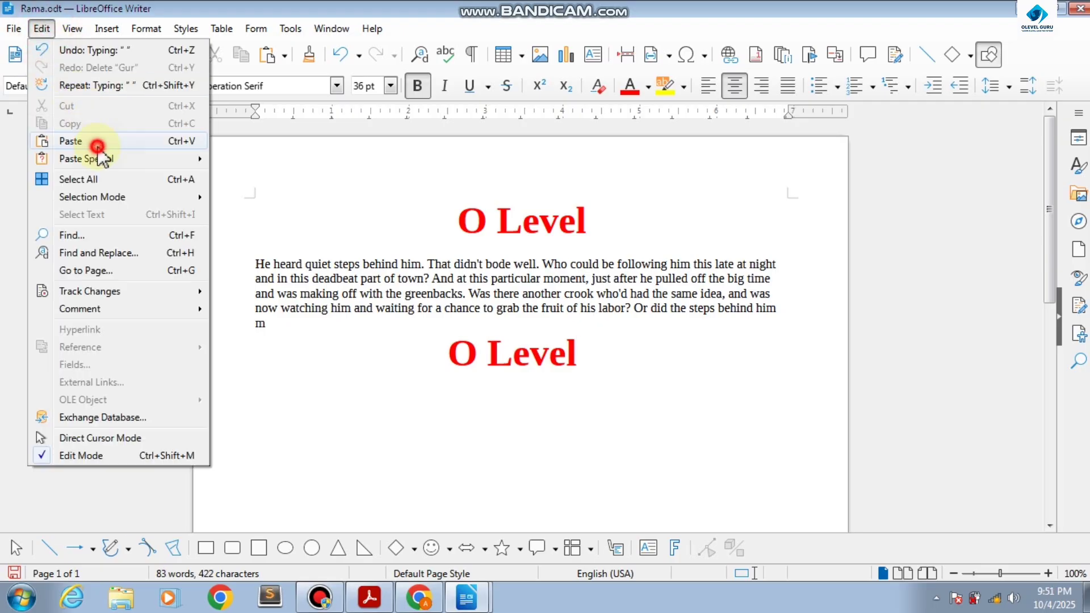
pyautogui.click(97, 146)
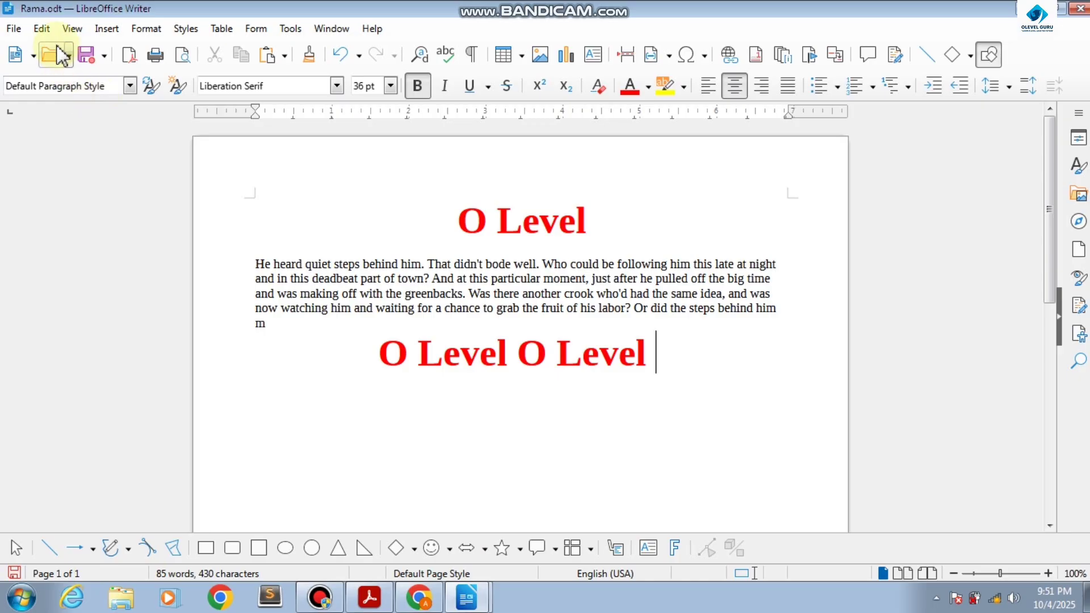
pyautogui.click(42, 29)
pyautogui.click(98, 142)
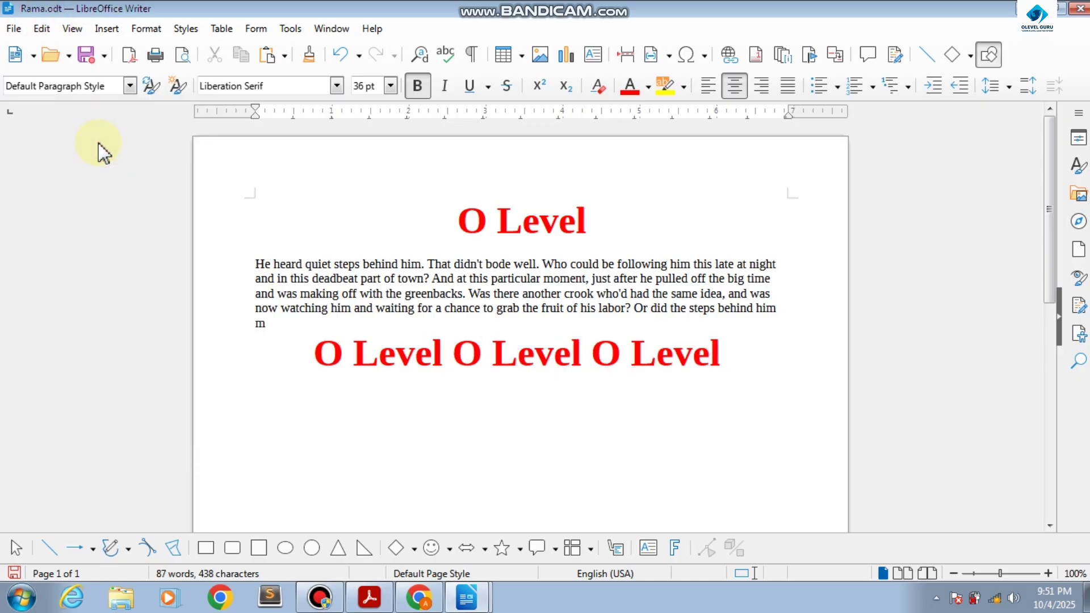
pyautogui.click(42, 28)
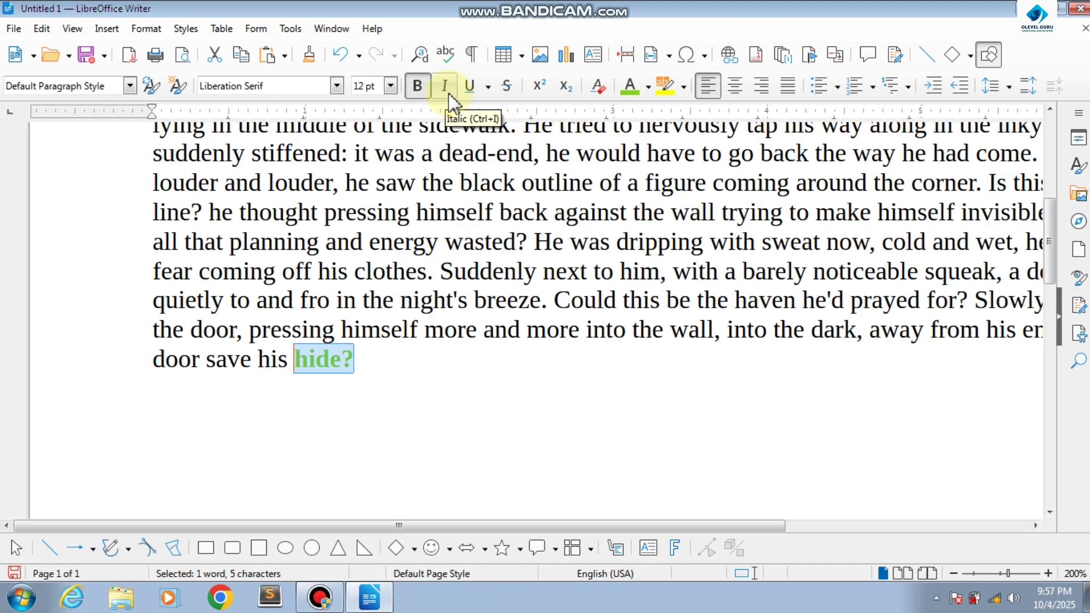
# Set the green word "hide?" at the paragraph's end to 15 pt and copy it
pyautogui.click(391, 86)
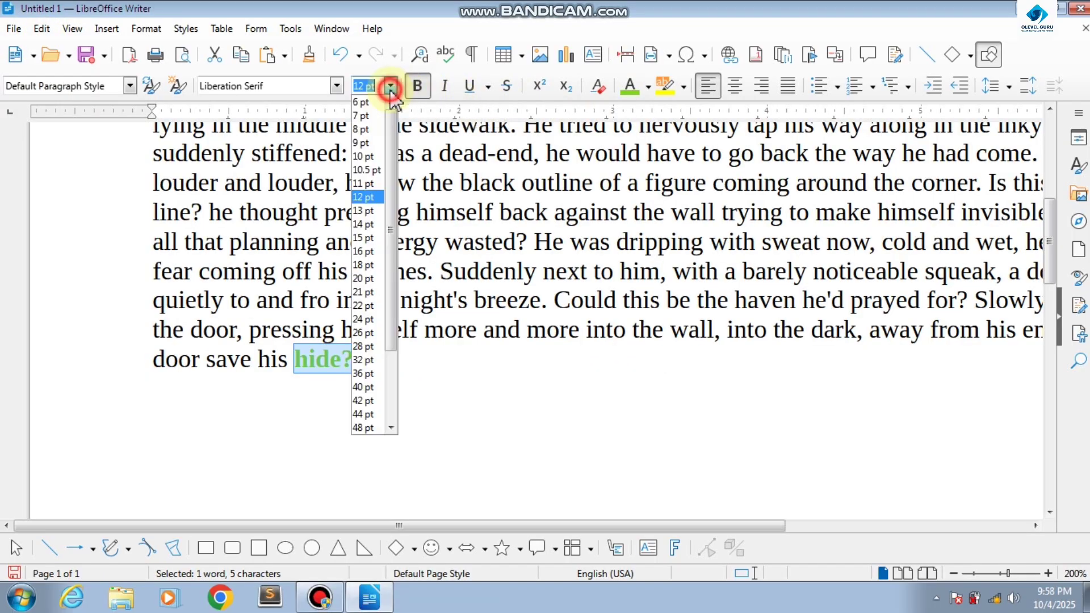
pyautogui.click(362, 238)
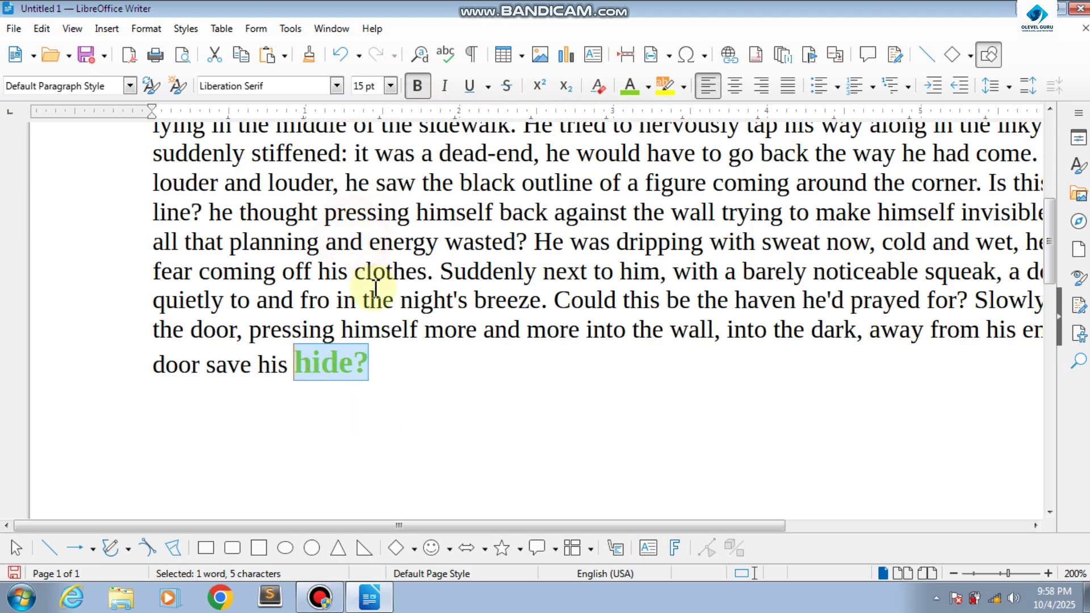
pyautogui.click(42, 28)
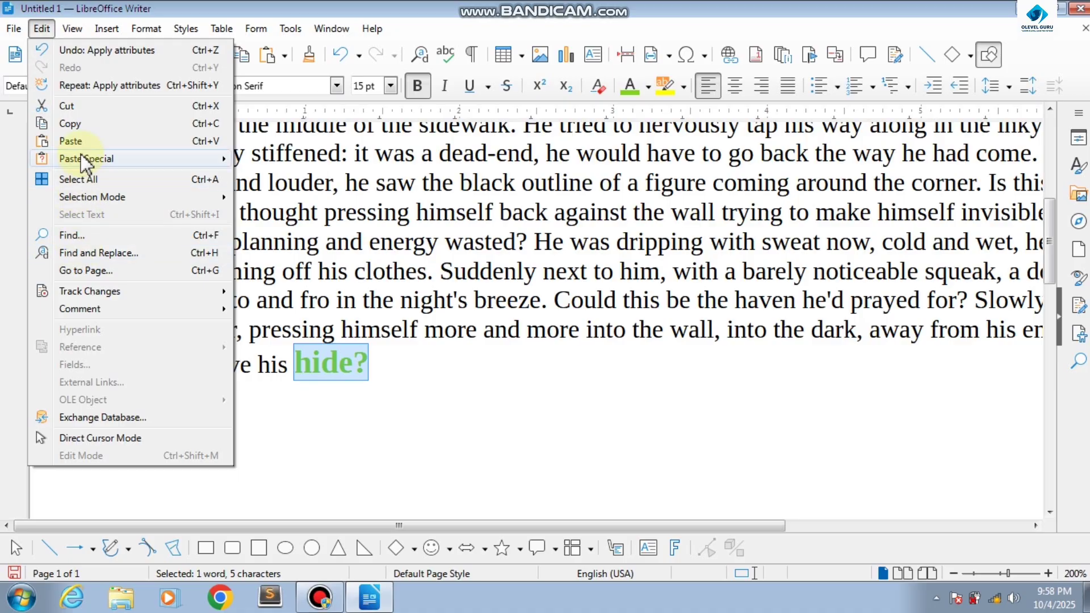
pyautogui.click(91, 126)
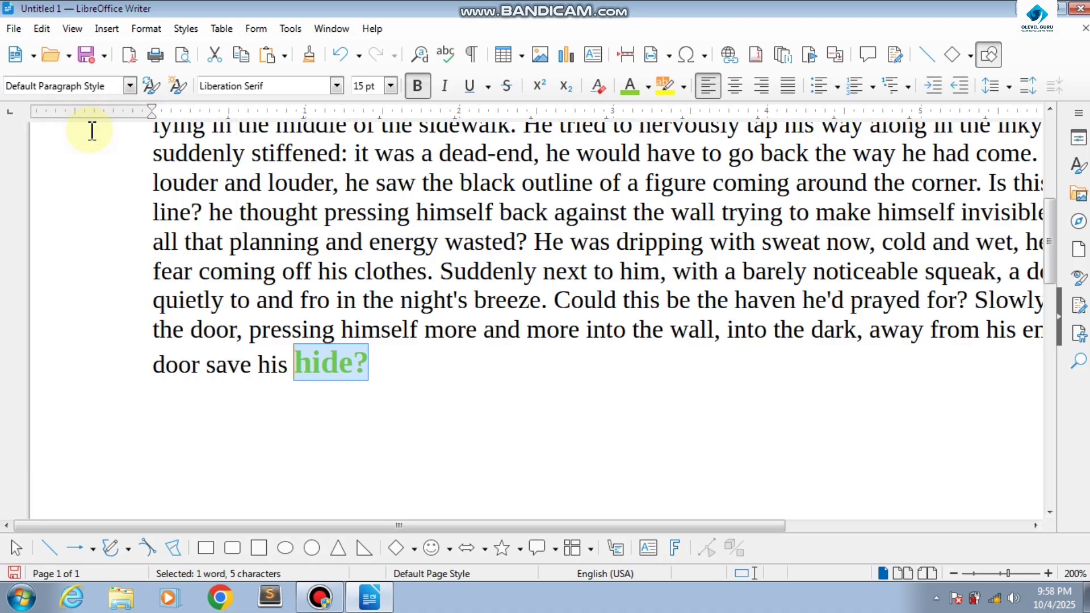
# Paste the copied "hide?" as unformatted text on a new line below the paragraph
pyautogui.doubleClick(311, 301)
pyautogui.click(289, 365)
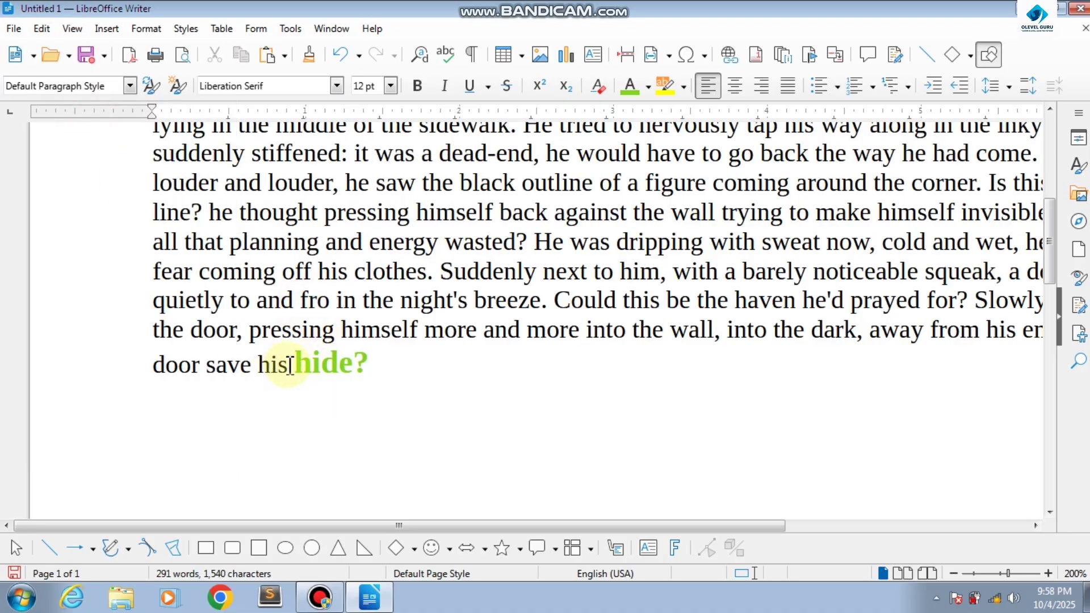
pyautogui.hotkey('ctrl', 'shift', 'v')
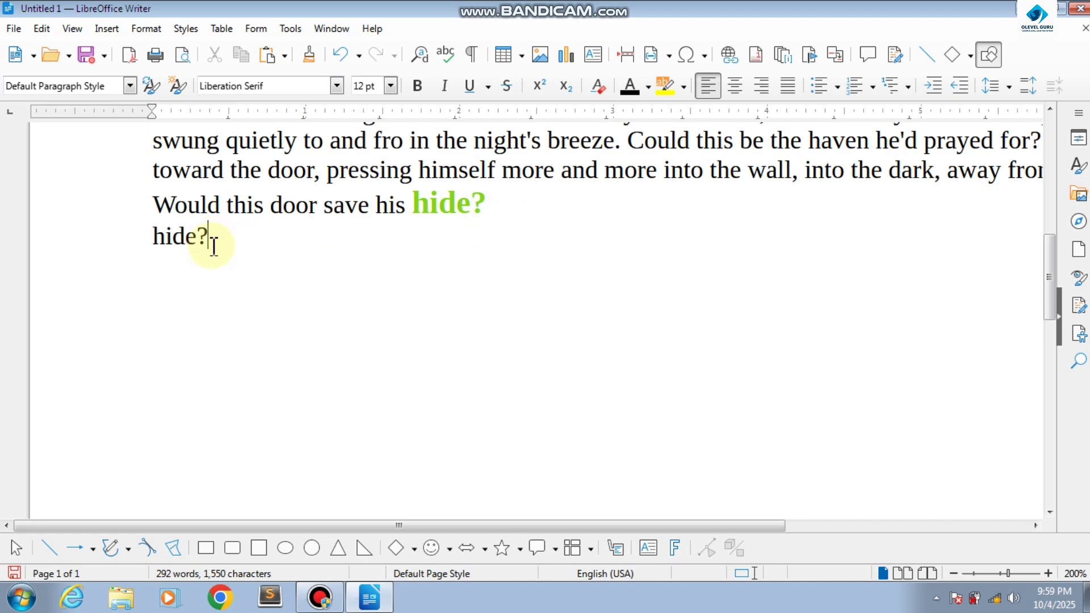
pyautogui.click(42, 29)
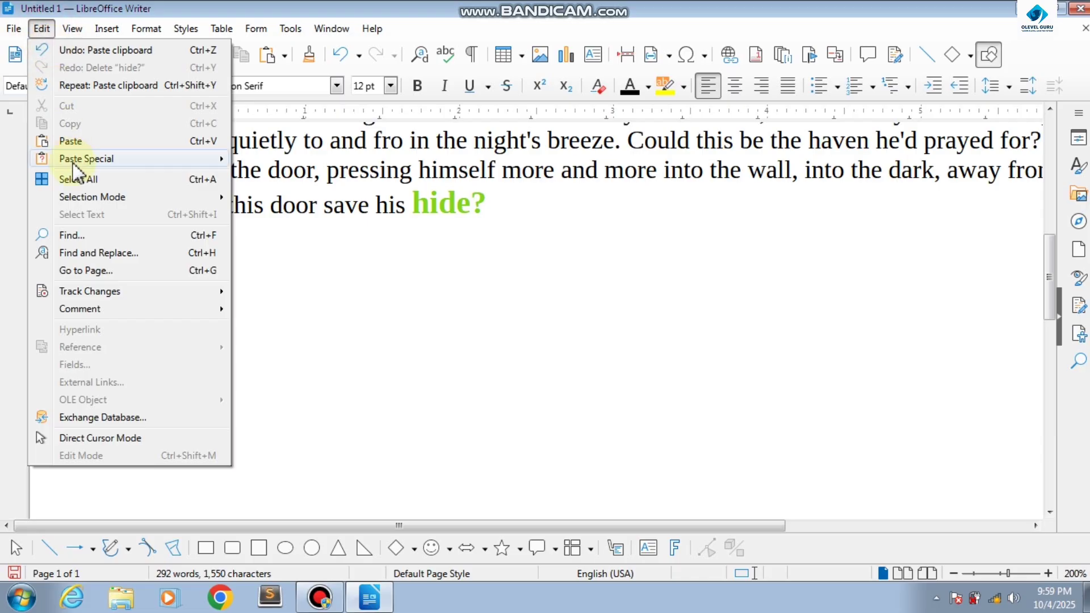
pyautogui.click(453, 359)
pyautogui.scroll(5, 459, 356)
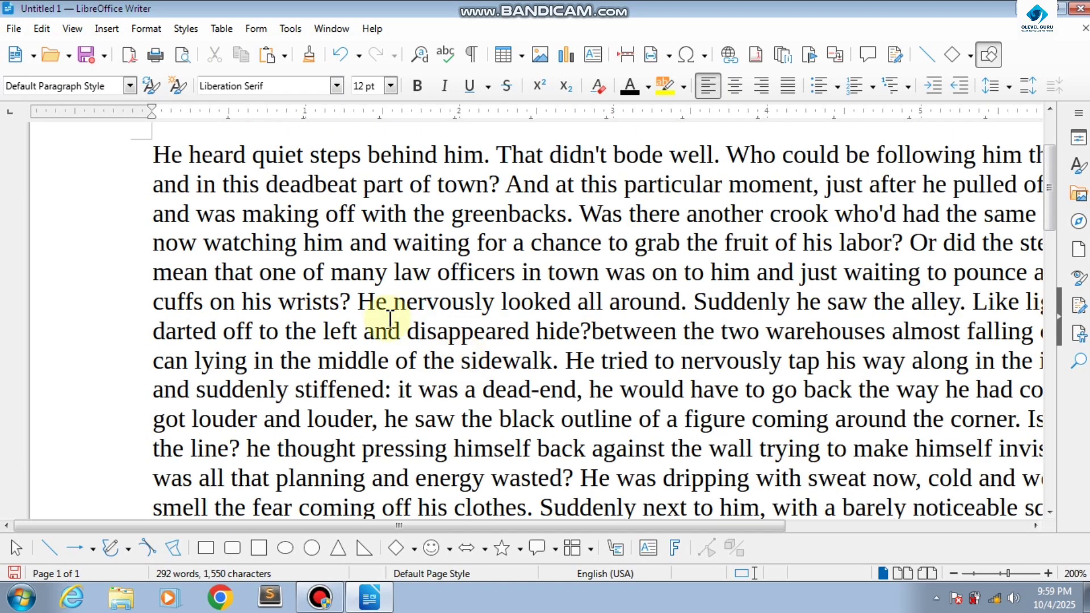
pyautogui.scroll(-4, 224, 248)
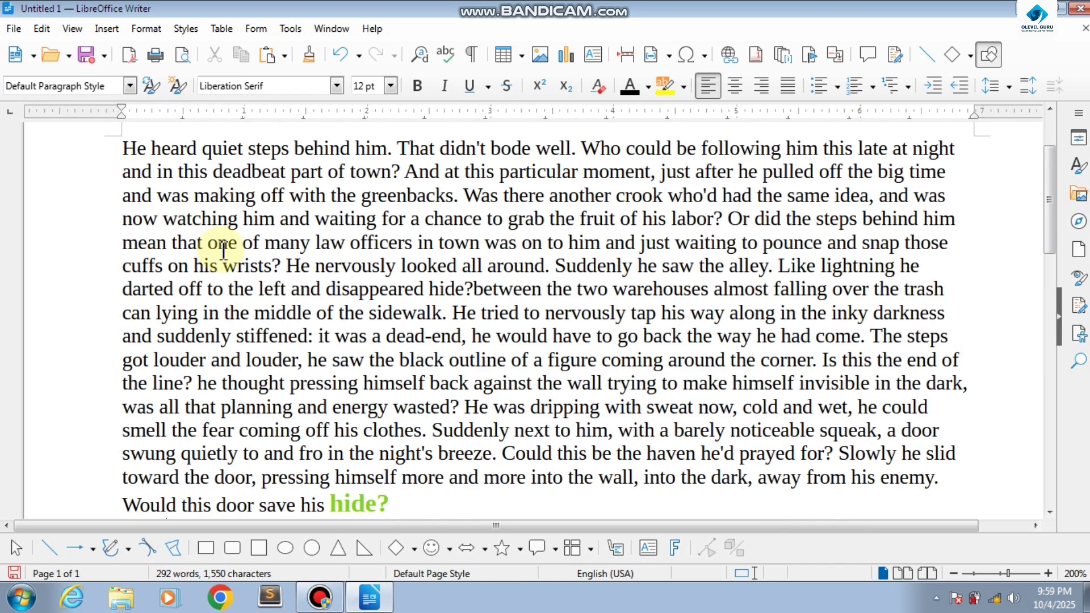
# Select the entire text of the document
pyautogui.scroll(3, 224, 247)
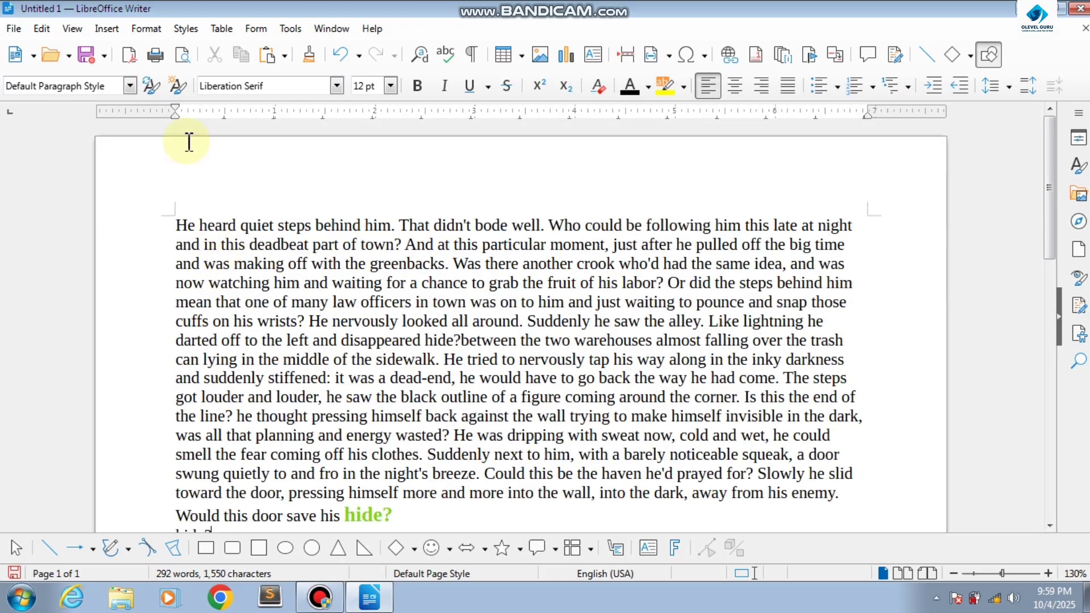
pyautogui.click(42, 28)
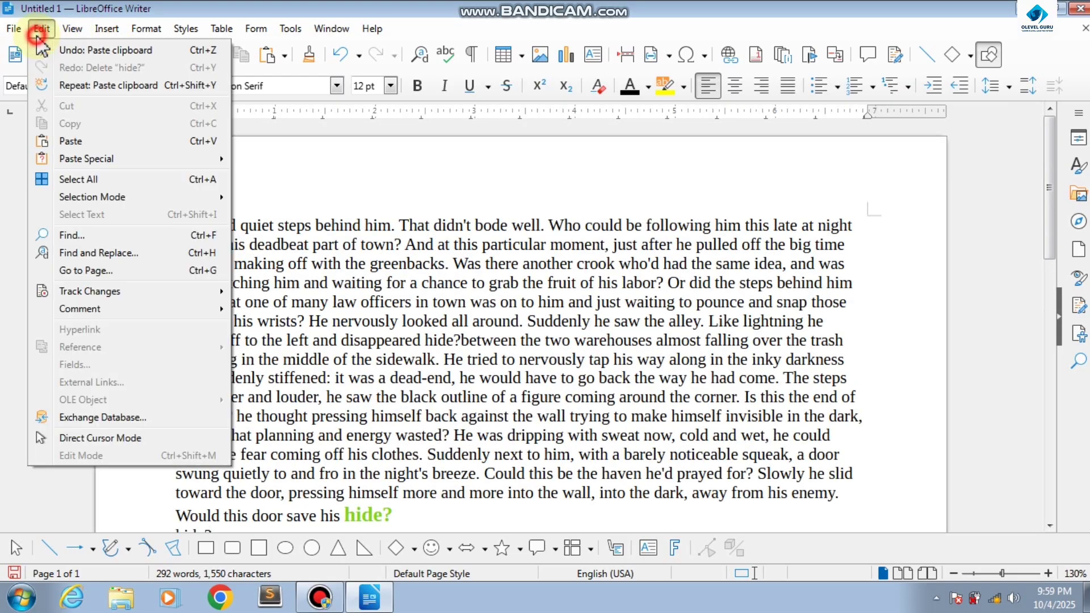
pyautogui.click(80, 180)
pyautogui.scroll(-3, 249, 241)
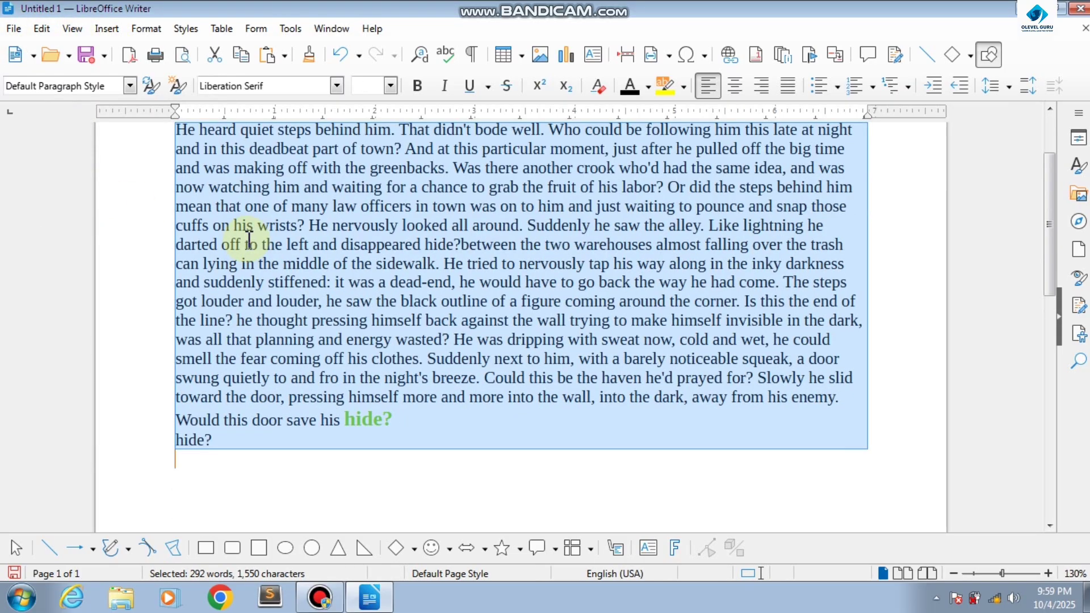
pyautogui.scroll(2, 249, 242)
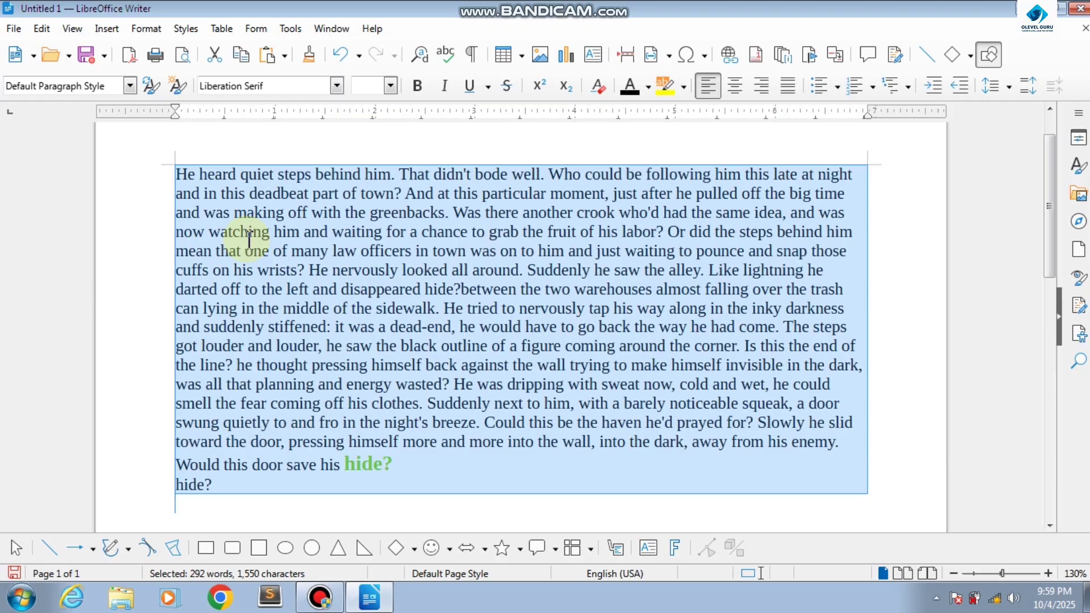
# Delete the whole selected text and undo the deletion, two times in a row
pyautogui.press('Delete')
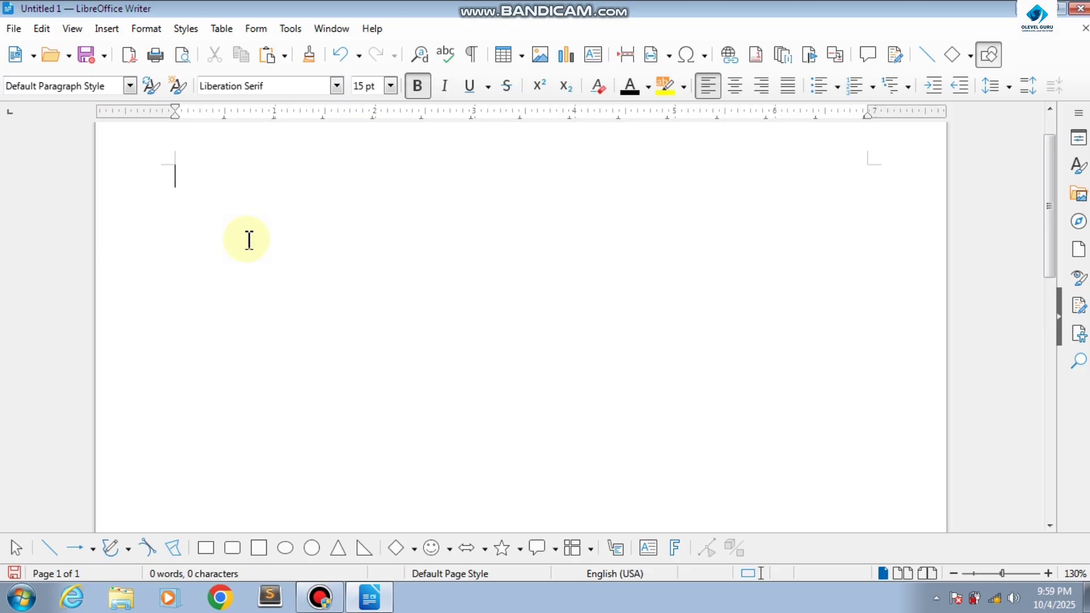
pyautogui.hotkey('ctrl', 'z')
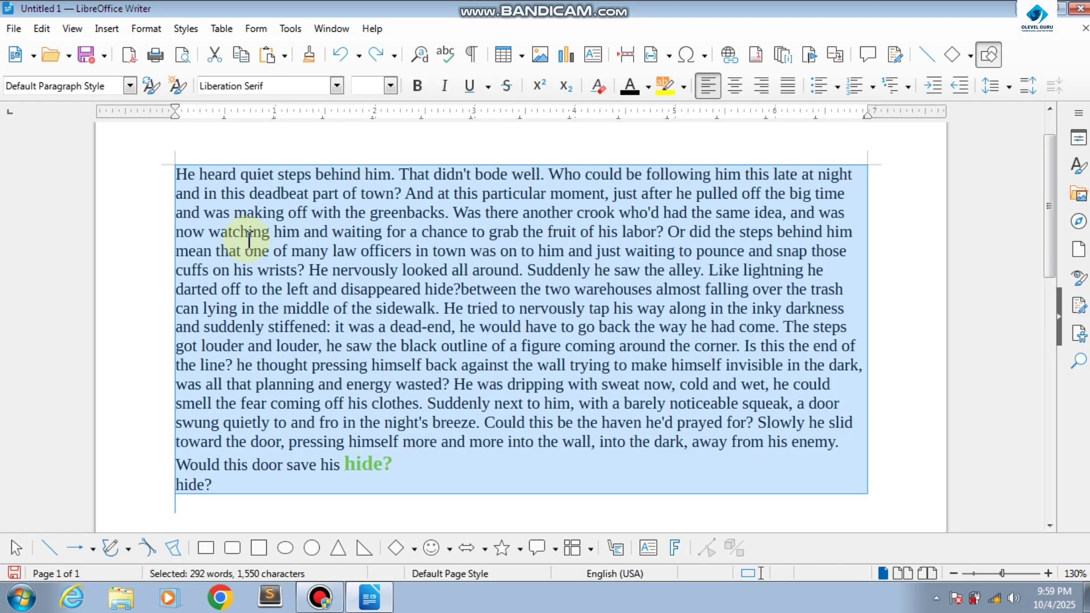
pyautogui.press('Delete')
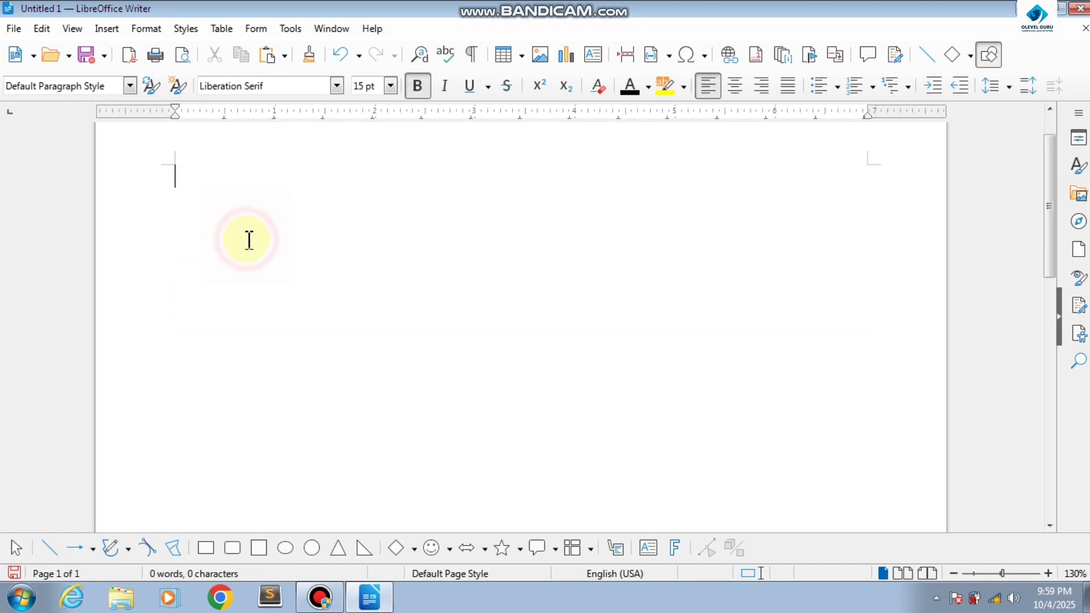
pyautogui.hotkey('ctrl', 'z')
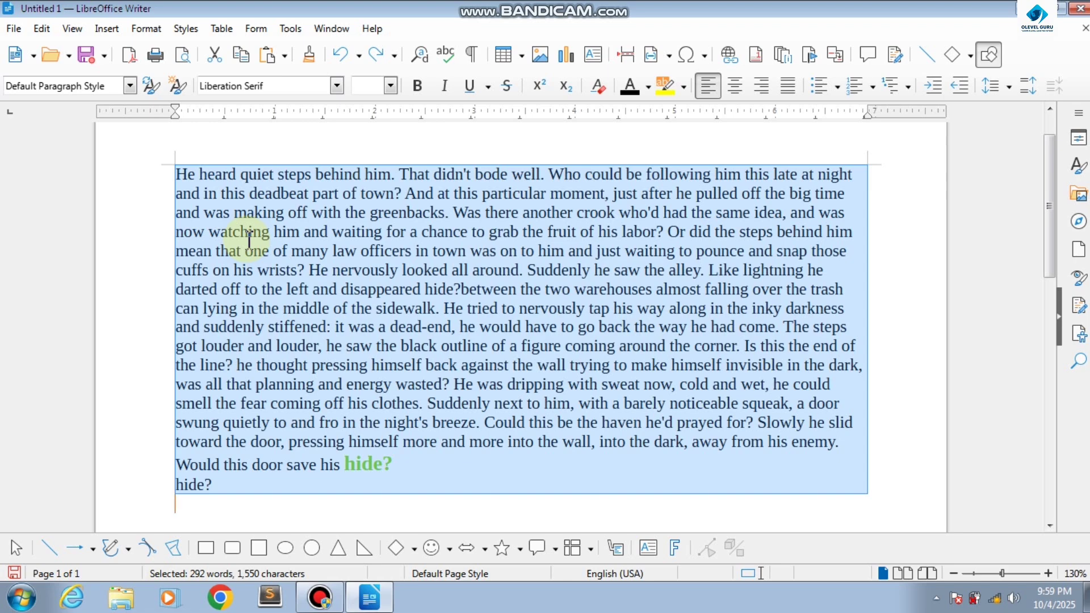
# Copy the whole document text and paste it three times after the plain "hide?" on the last line
pyautogui.click(213, 492)
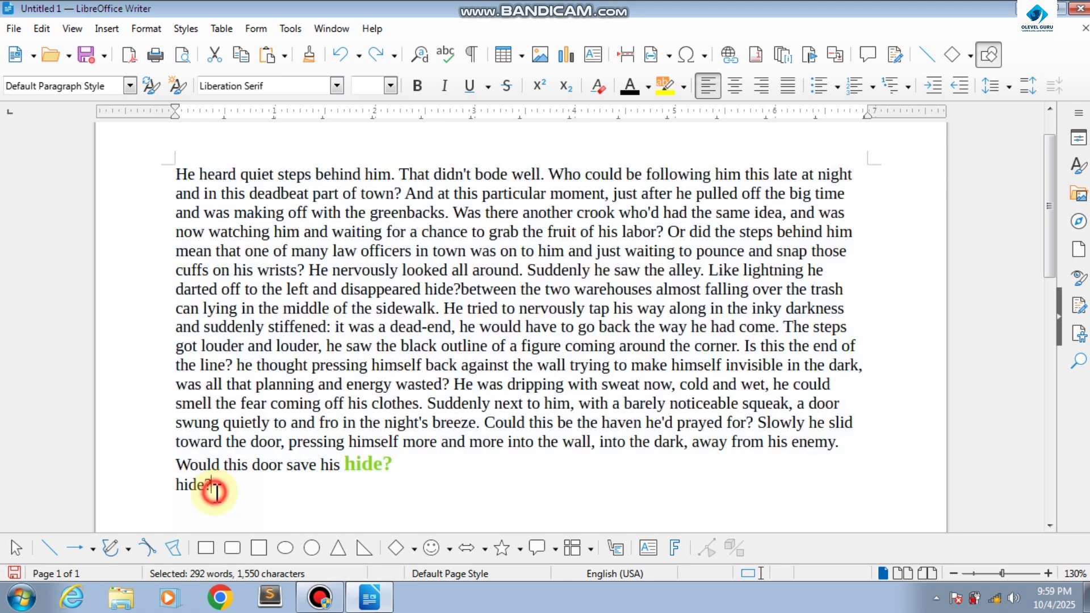
pyautogui.hotkey('ctrl', 'v')
pyautogui.hotkey('ctrl', 'v')
pyautogui.hotkey('ctrl', 'v')
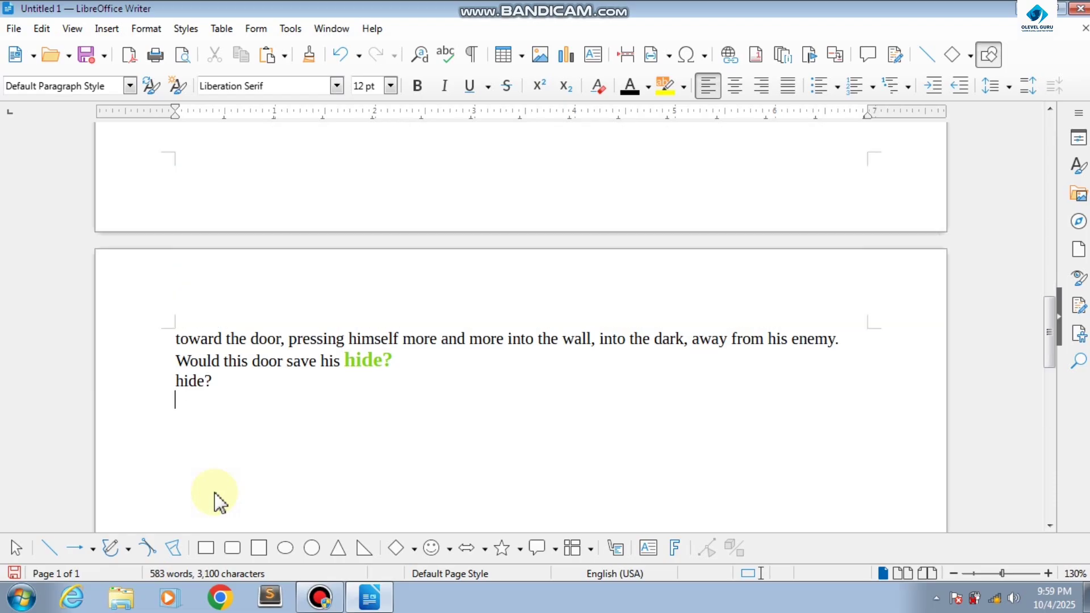
pyautogui.scroll(15, 211, 489)
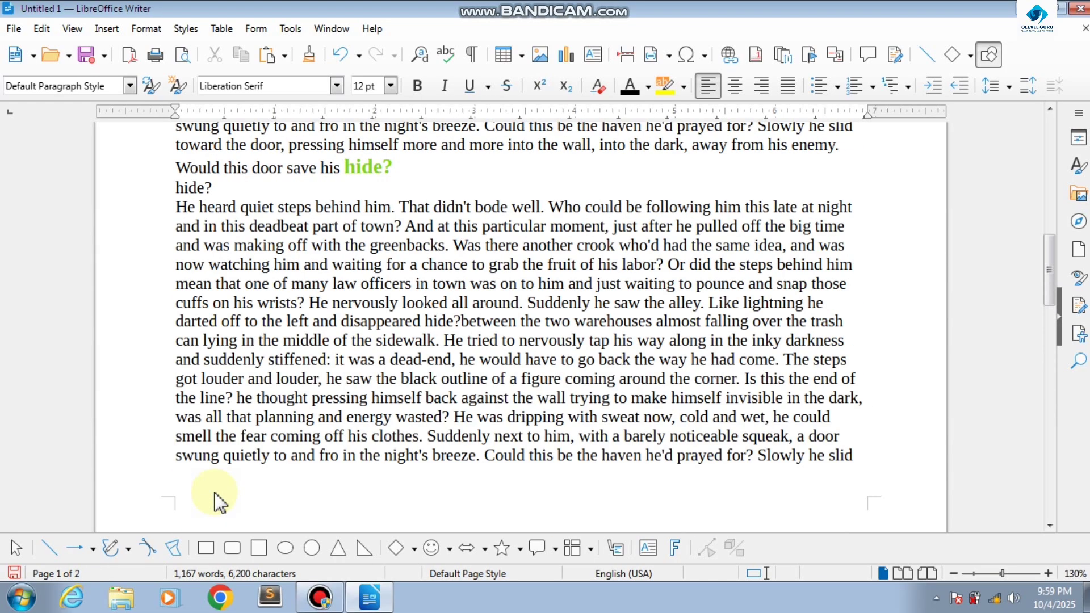
# Select the first paragraph through the green "hide?" in Standard selection mode and clear the selection
pyautogui.click(41, 29)
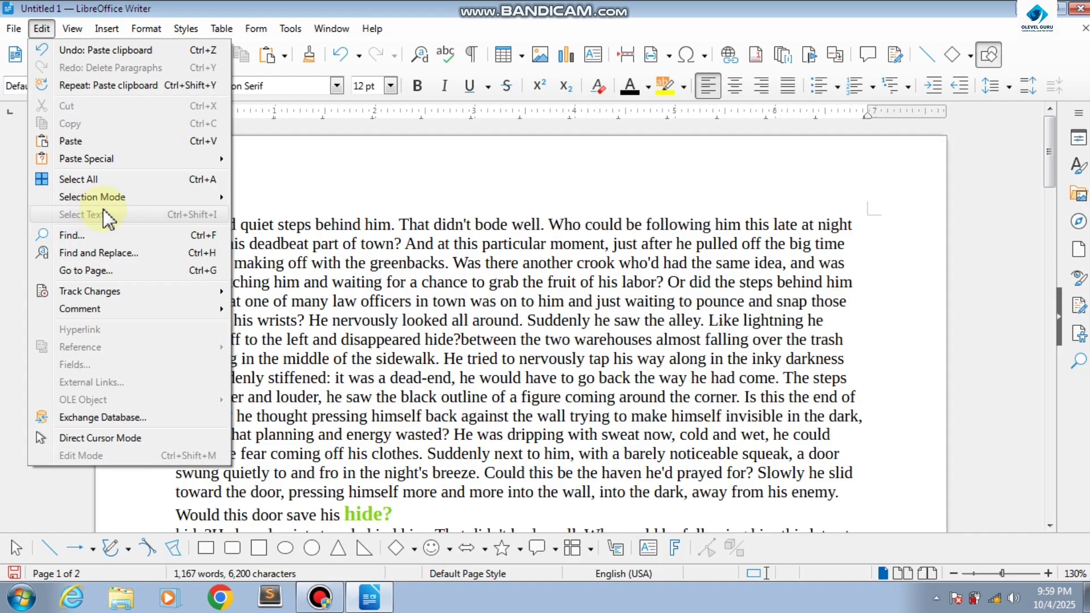
pyautogui.moveTo(127, 196)
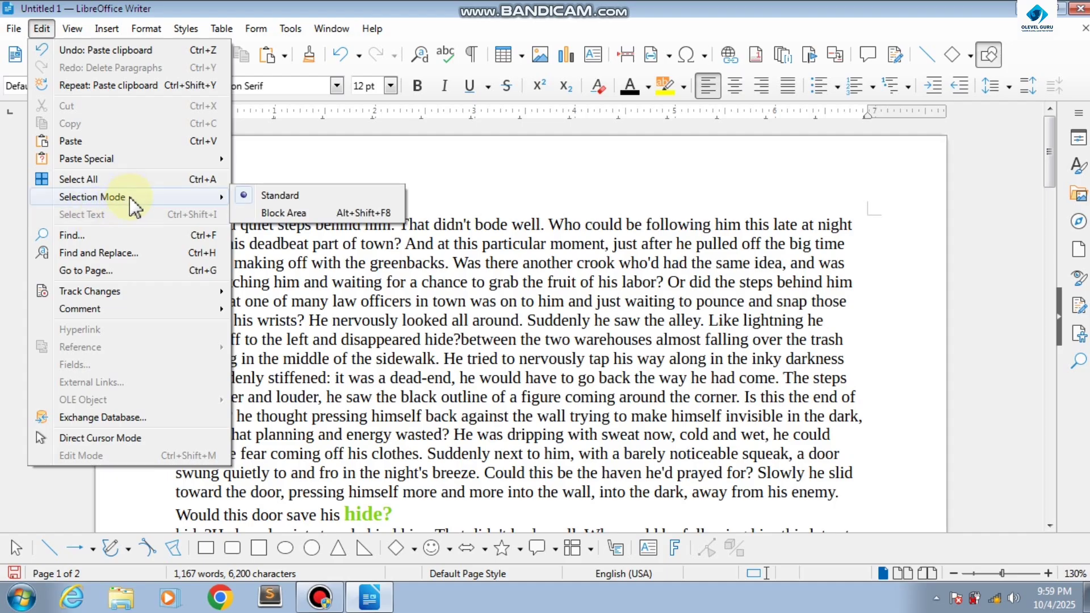
pyautogui.click(275, 243)
pyautogui.click(182, 230)
pyautogui.moveTo(182, 230); pyautogui.dragTo(508, 509)
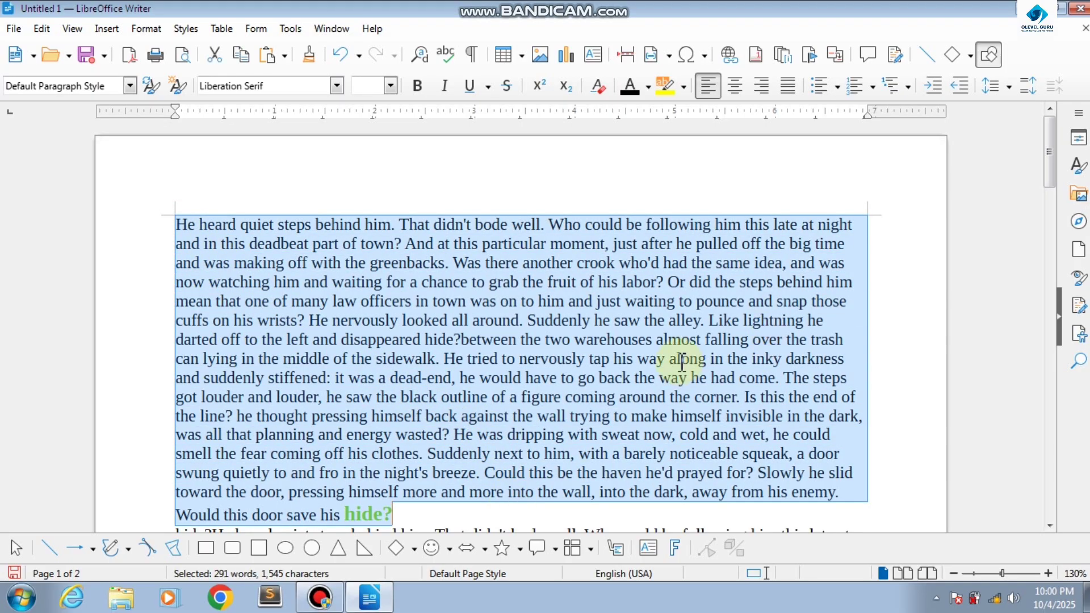
pyautogui.scroll(-3, 684, 360)
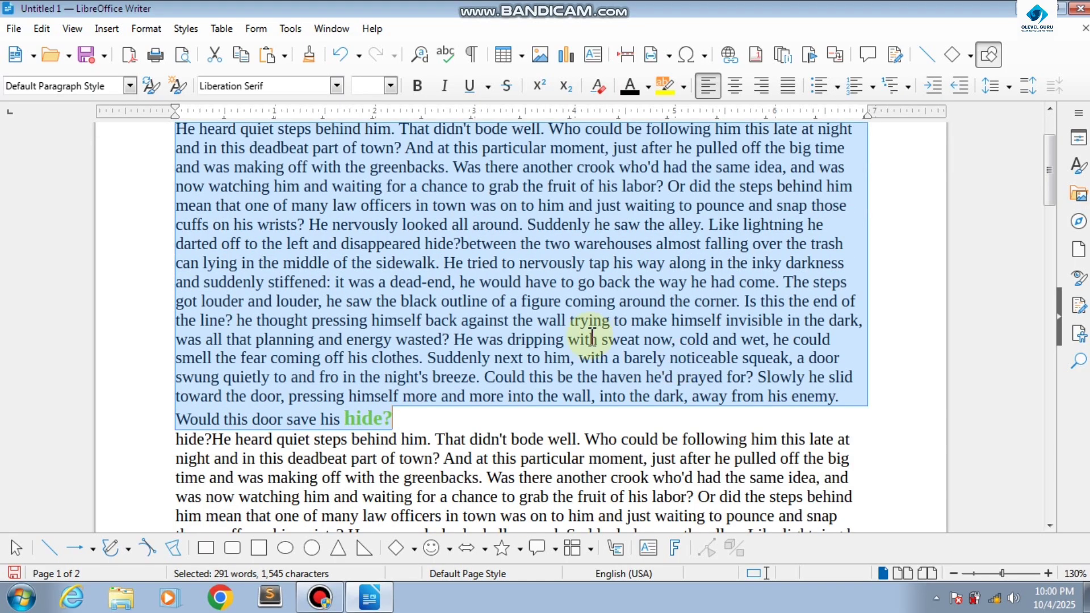
pyautogui.click(272, 311)
# Select all of the document's text and clear the selection again
pyautogui.click(41, 28)
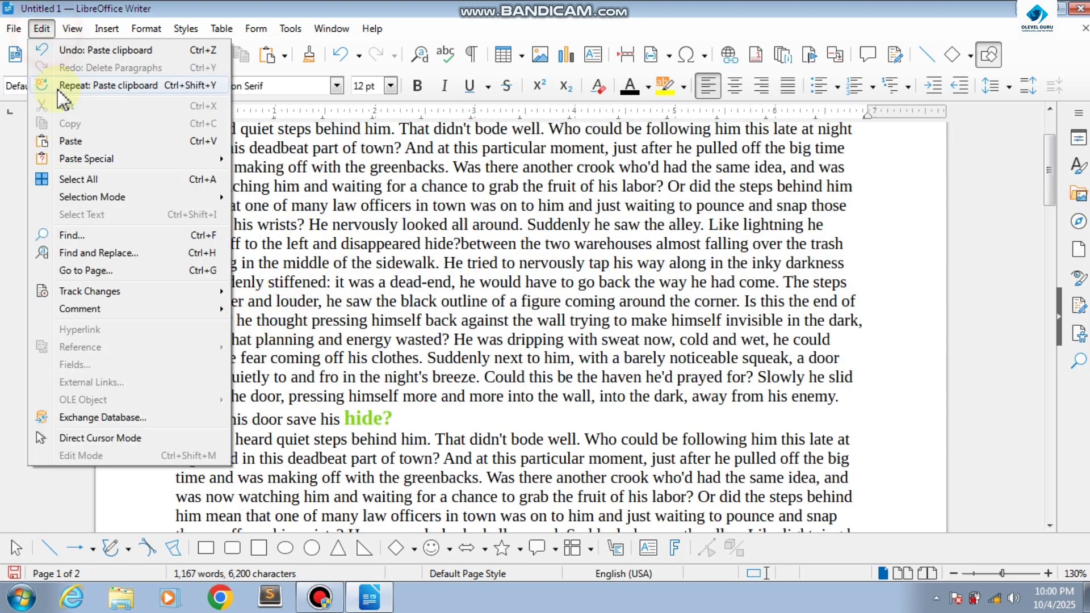
pyautogui.click(80, 179)
pyautogui.click(168, 206)
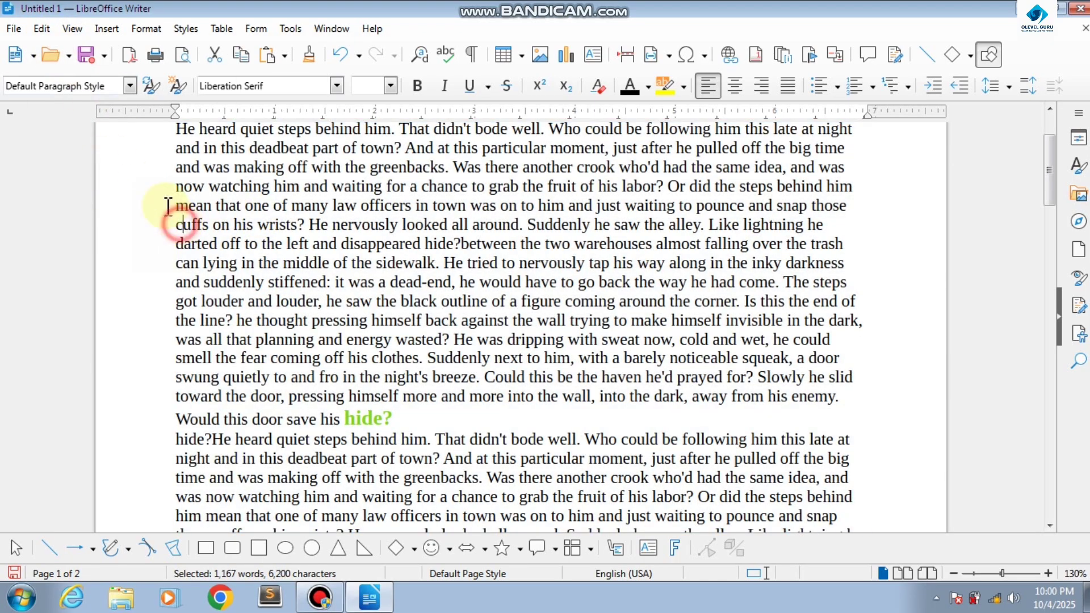
# Switch the selection mode to Block Area, select a rectangular block at the start of the first paragraph, and deselect it
pyautogui.click(41, 28)
pyautogui.moveTo(97, 200)
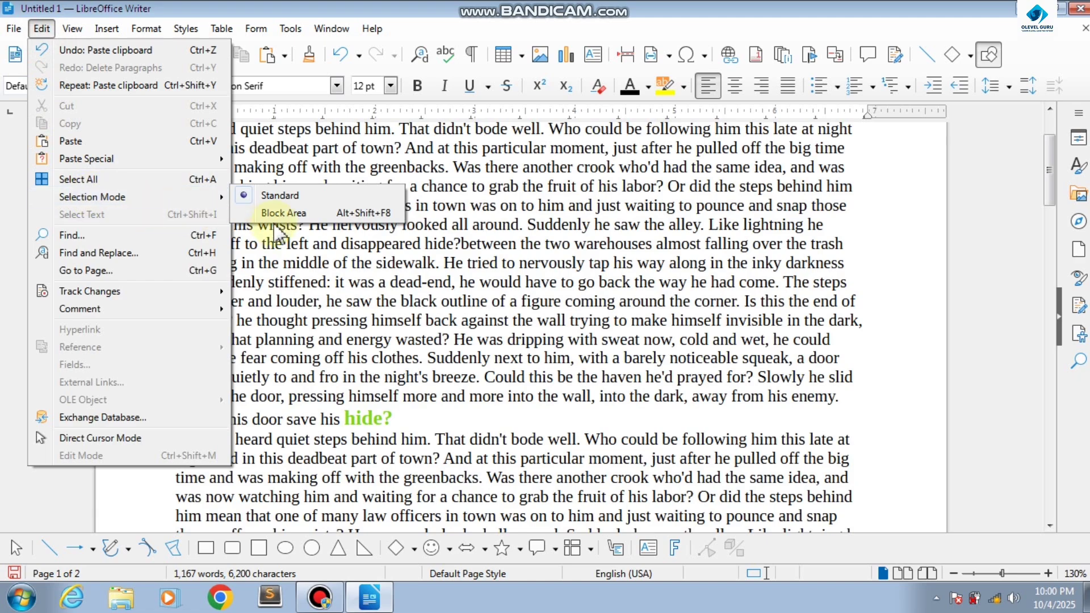
pyautogui.click(284, 213)
pyautogui.scroll(3, 287, 284)
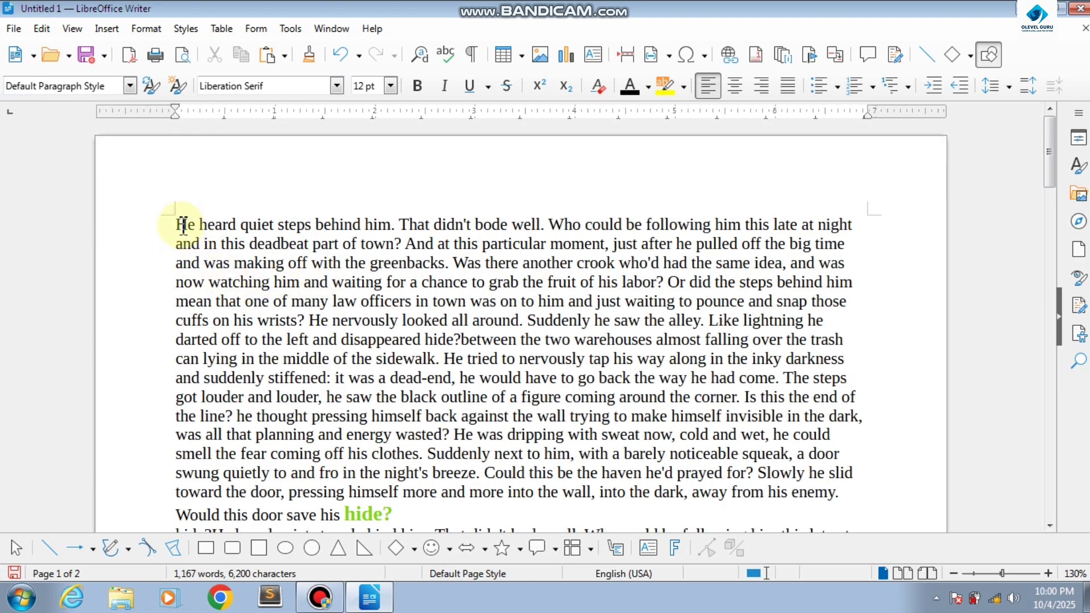
pyautogui.moveTo(176, 222); pyautogui.dragTo(336, 485)
pyautogui.click(345, 319)
pyautogui.scroll(-1, 305, 282)
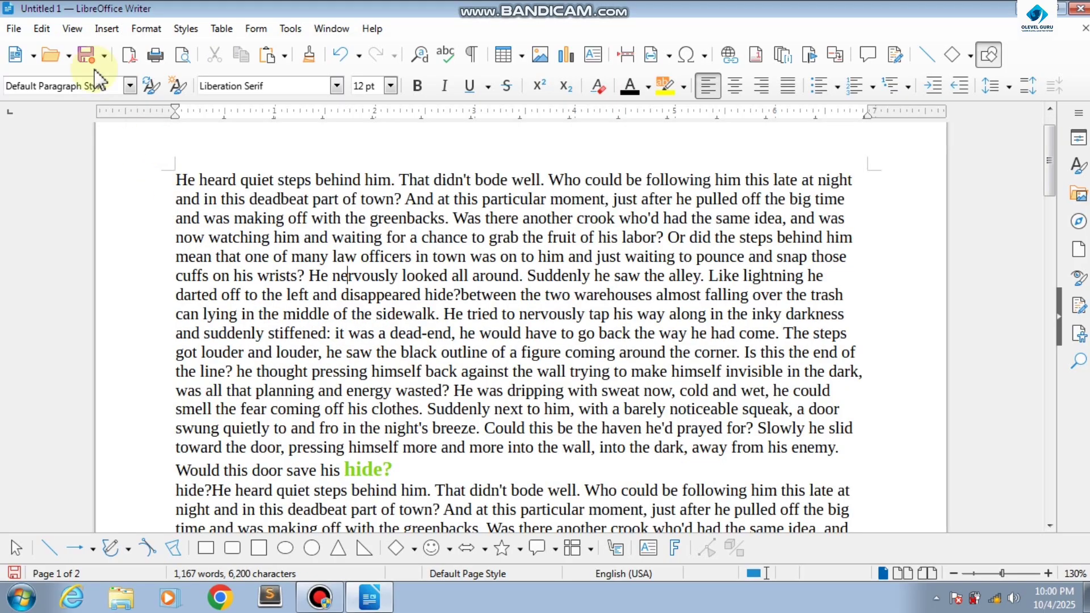
# Set the selection mode back to Standard
pyautogui.click(38, 32)
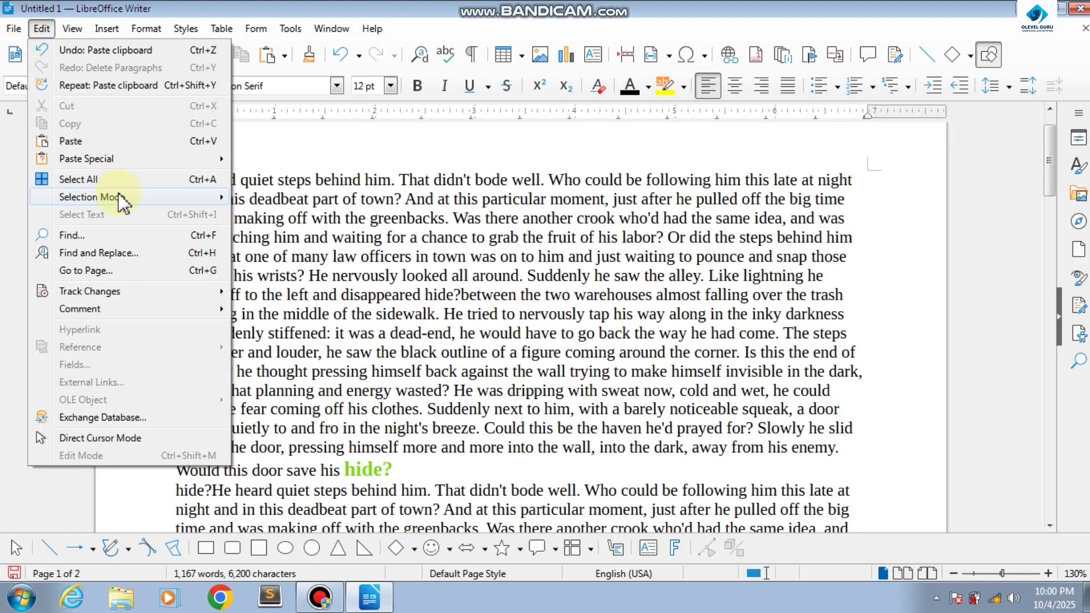
pyautogui.moveTo(118, 196)
pyautogui.click(274, 199)
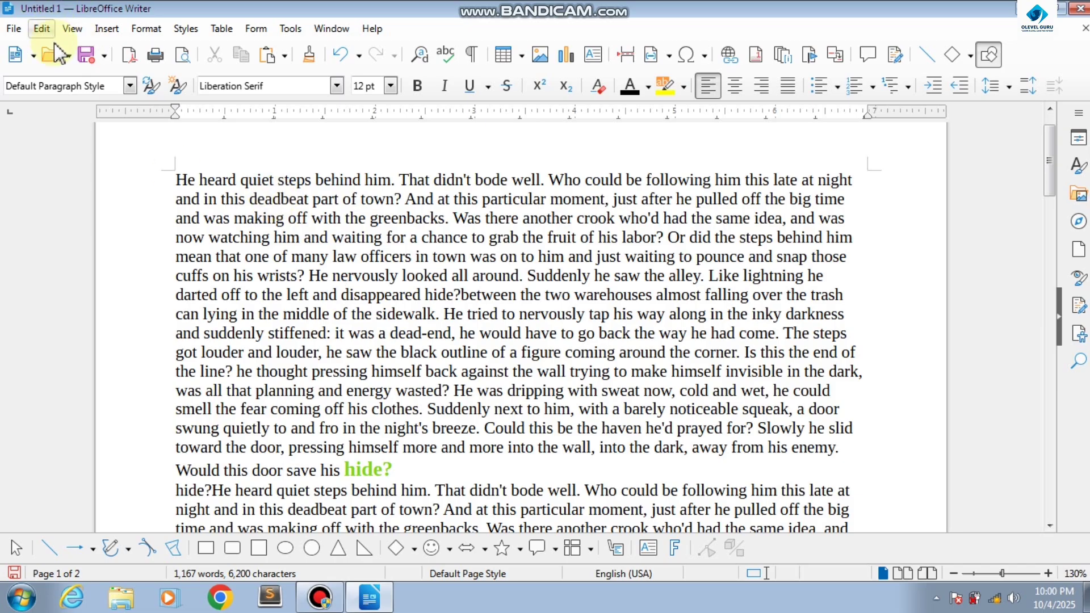
pyautogui.scroll(-3, 56, 53)
pyautogui.click(41, 28)
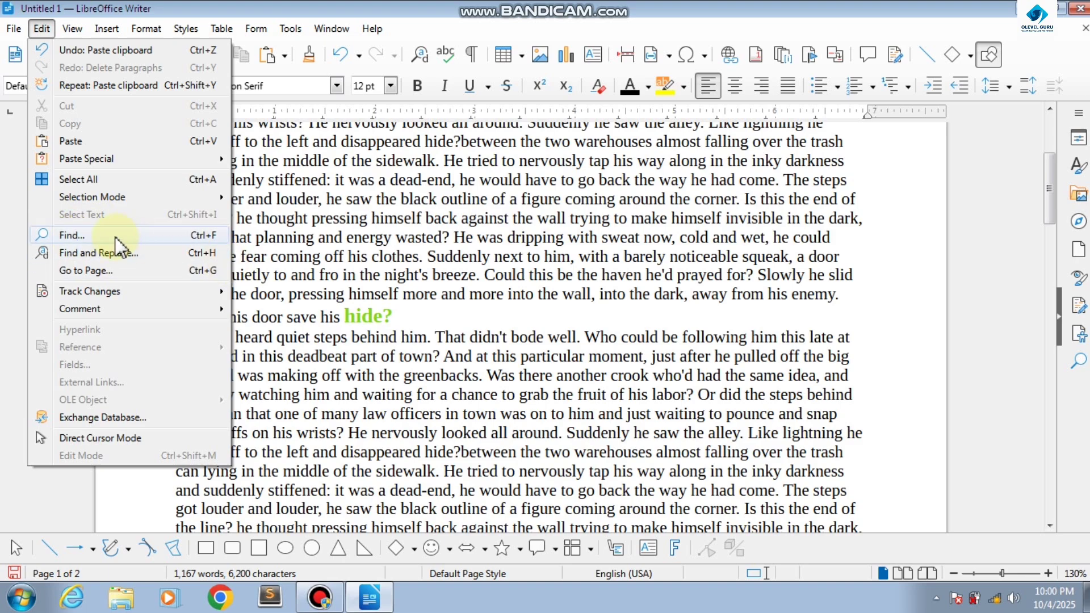
pyautogui.click(398, 275)
pyautogui.scroll(3, 244, 227)
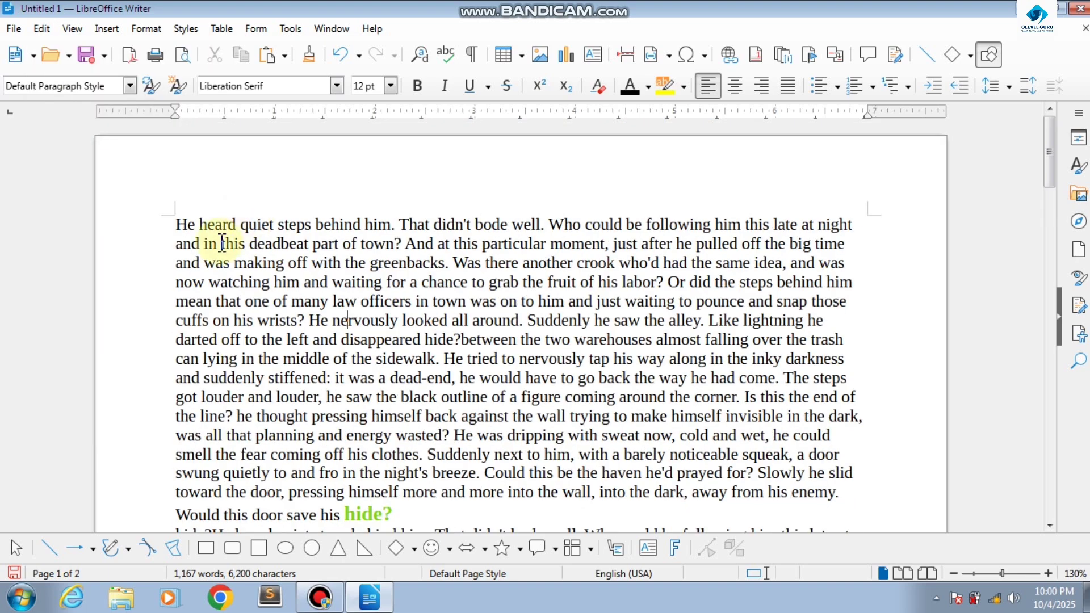
# Find all occurrences of "hide" from the start of the document and review the matches
pyautogui.click(176, 227)
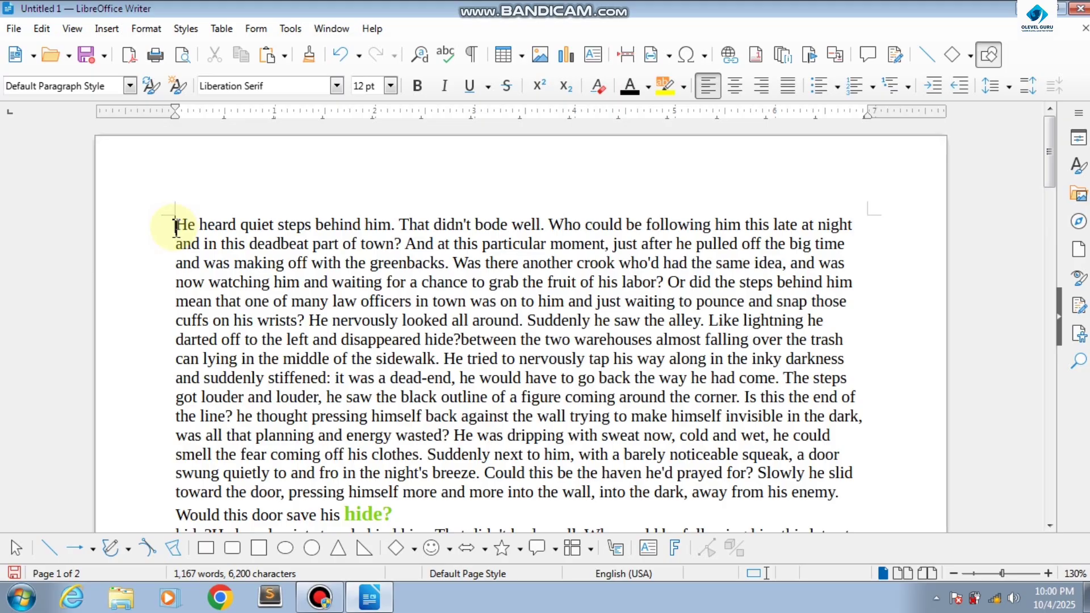
pyautogui.click(41, 28)
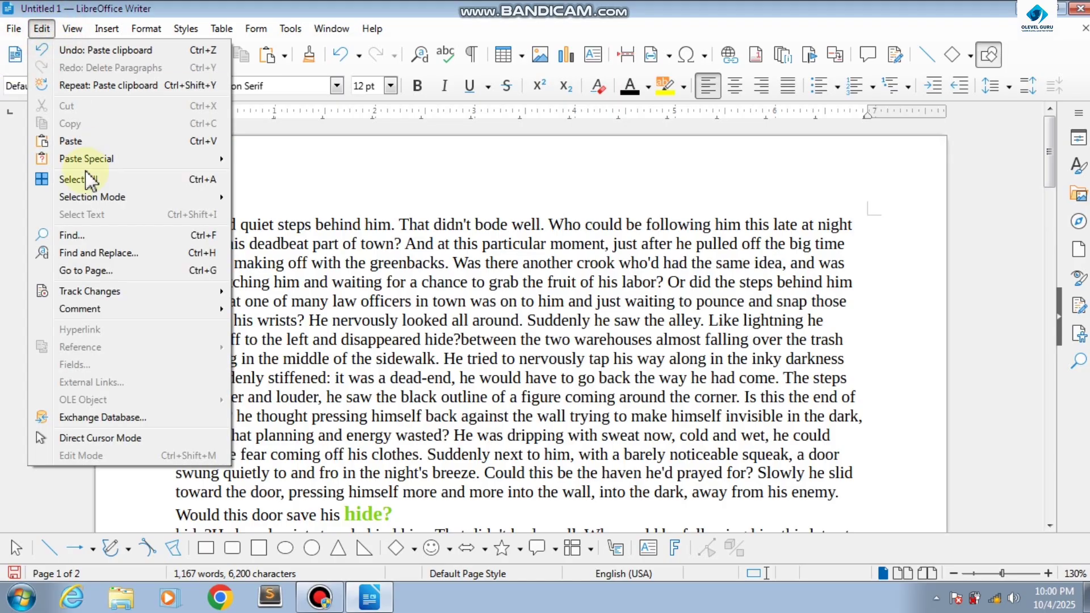
pyautogui.click(102, 235)
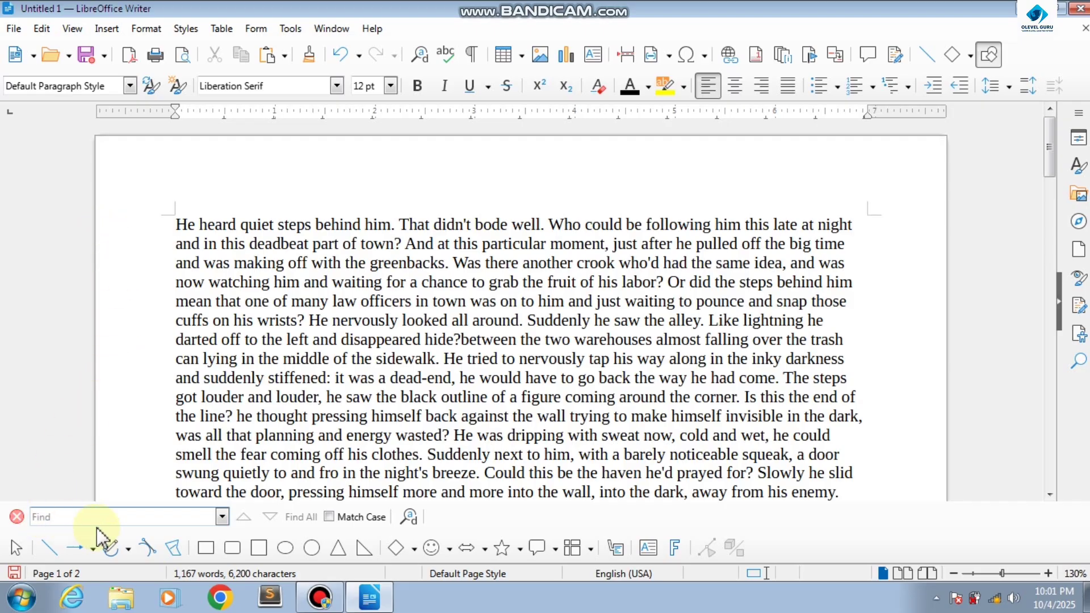
pyautogui.write('hide')
pyautogui.click(306, 519)
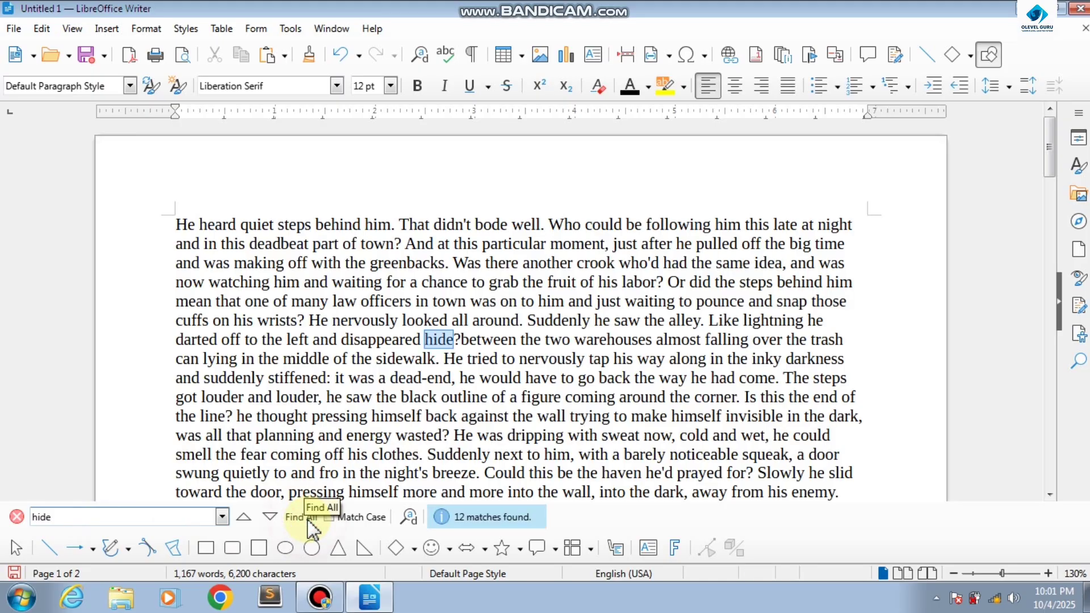
pyautogui.scroll(-4, 449, 362)
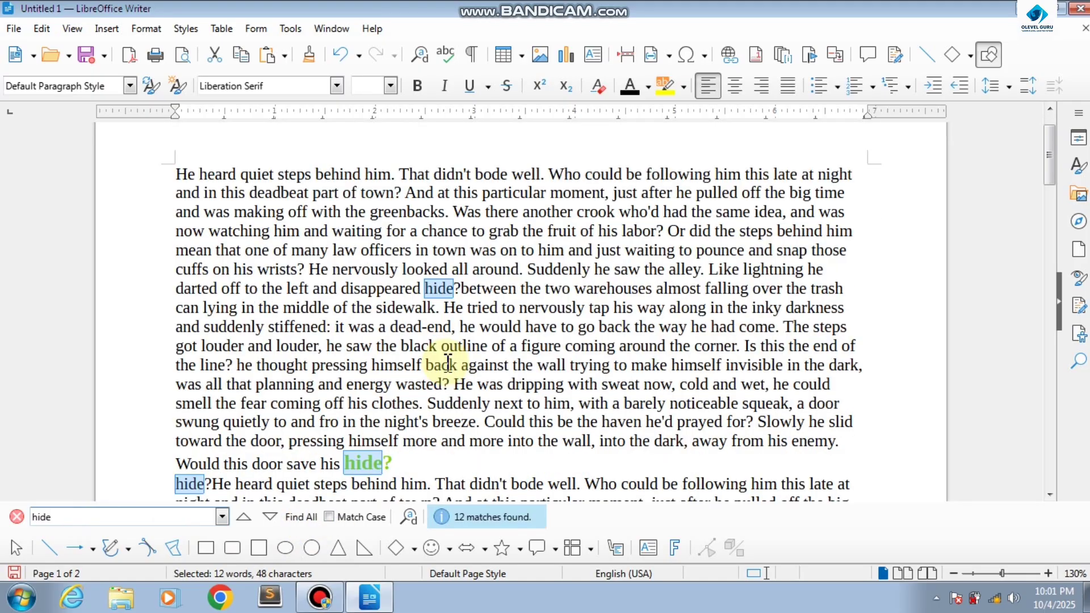
pyautogui.scroll(-10, 442, 306)
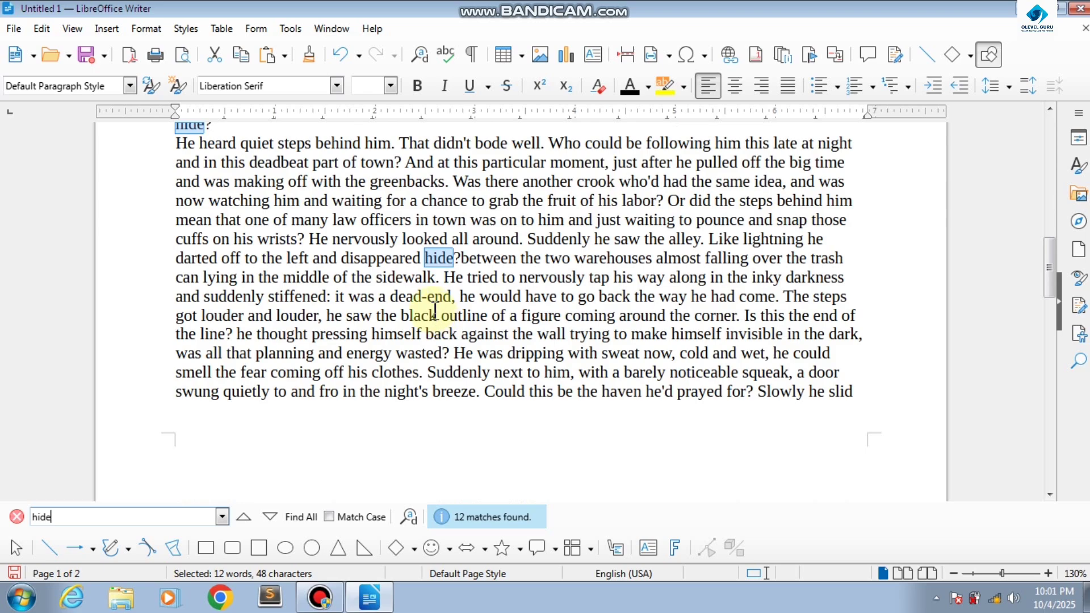
pyautogui.scroll(3, 364, 256)
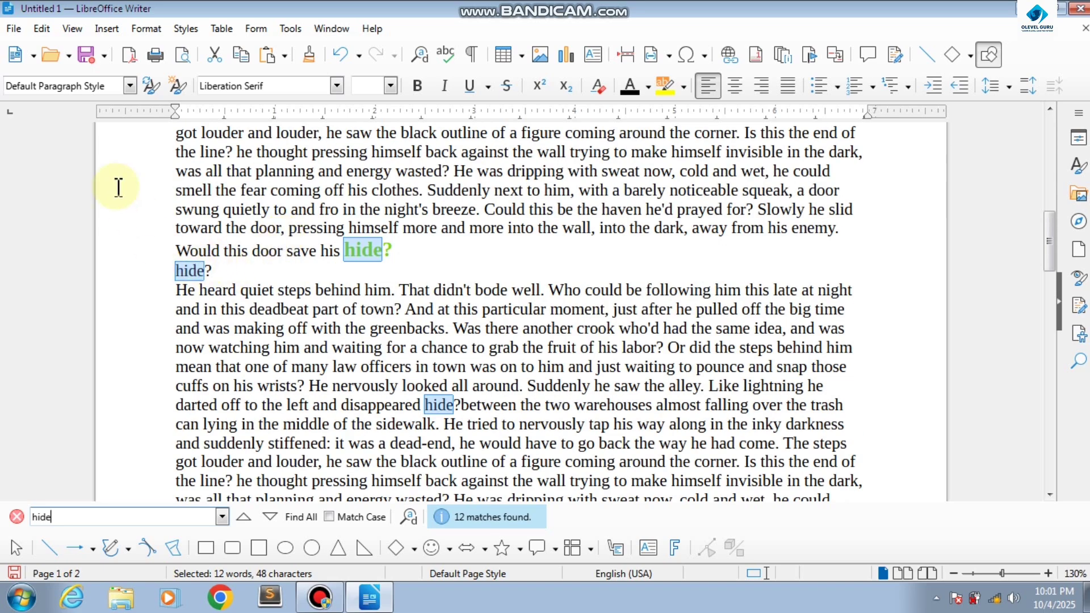
# Replace all found occurrences of "hide" with "Unhide" using Find and Replace, and close the dialog
pyautogui.click(41, 28)
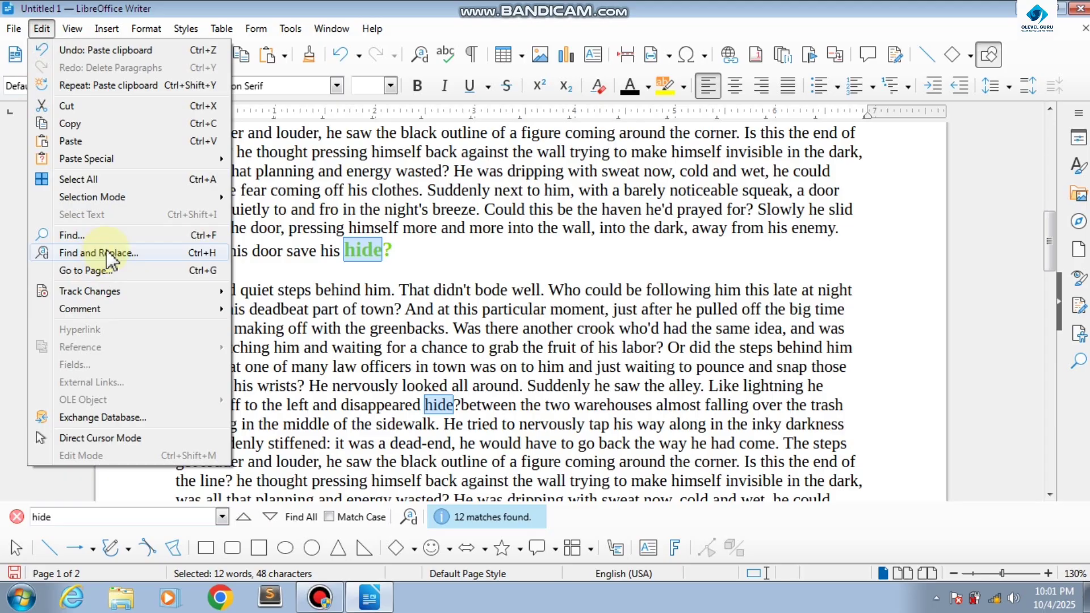
pyautogui.click(108, 254)
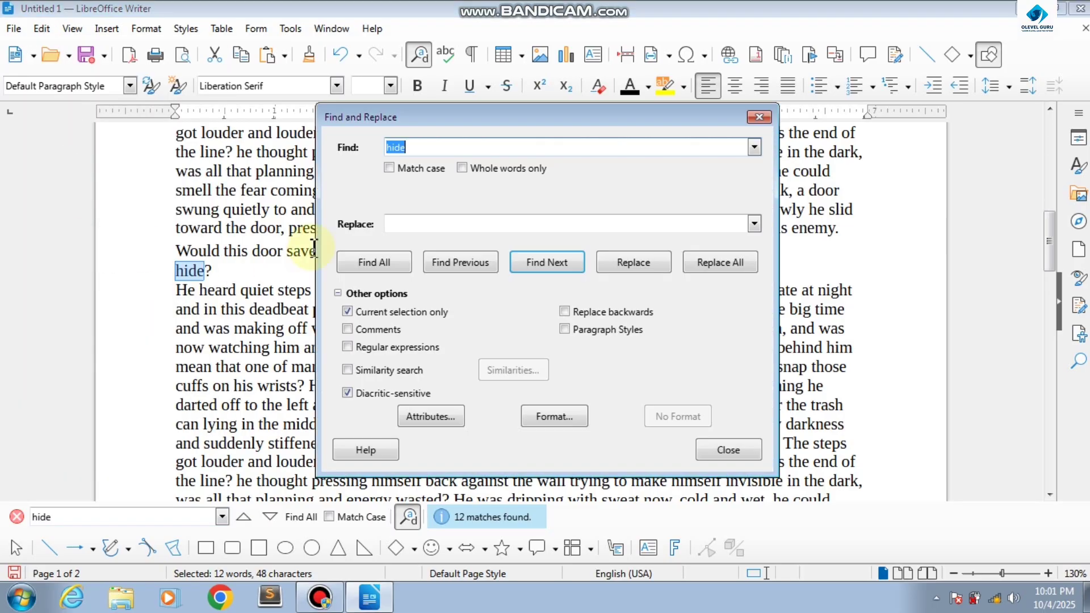
pyautogui.click(397, 224)
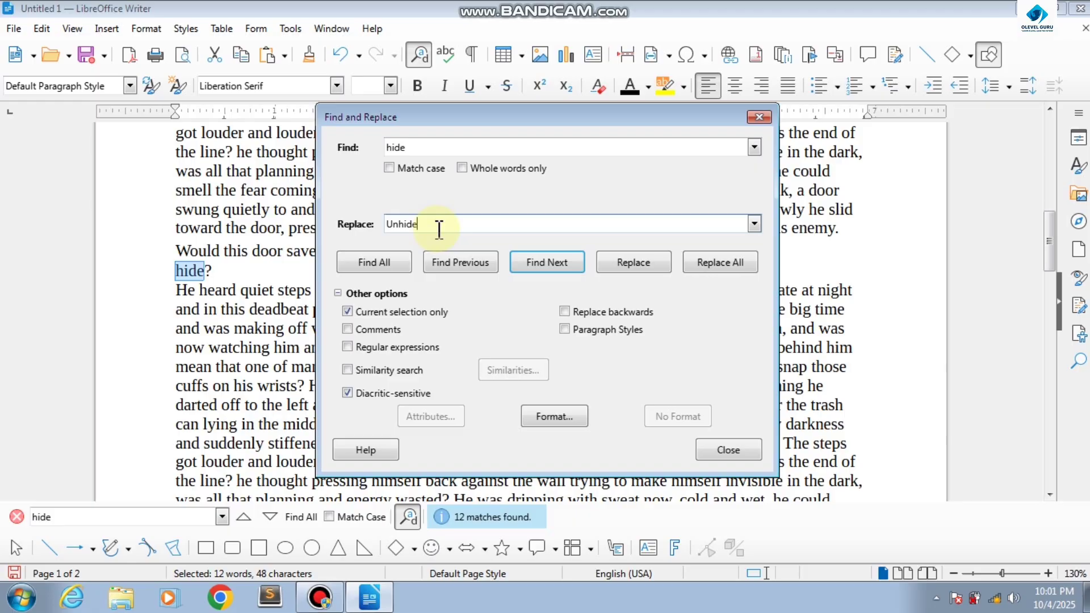
pyautogui.click(702, 260)
pyautogui.click(707, 449)
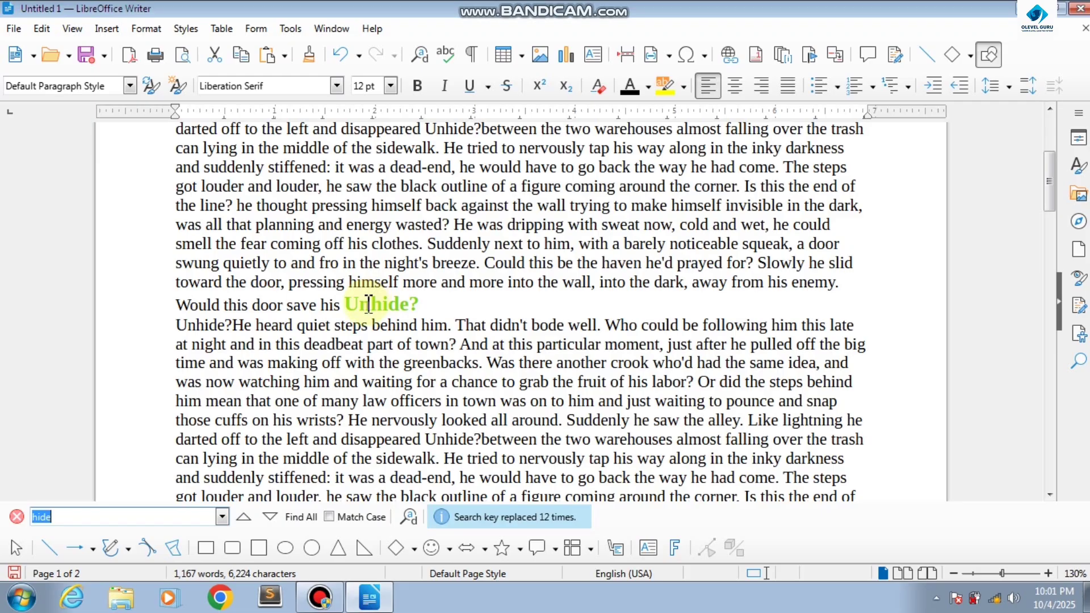
# Review the replaced "Unhide" occurrences at the start and end of the paragraphs
pyautogui.scroll(-1, 369, 304)
pyautogui.click(218, 275)
pyautogui.click(179, 275)
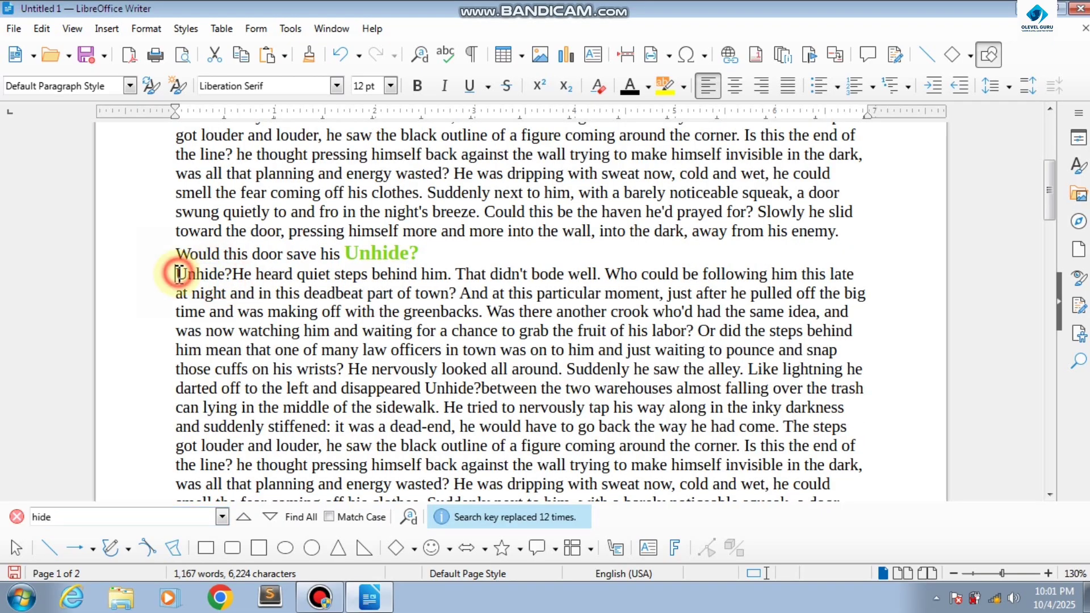
pyautogui.moveTo(179, 275); pyautogui.dragTo(252, 275)
pyautogui.moveTo(345, 260); pyautogui.dragTo(419, 259)
pyautogui.click(410, 259)
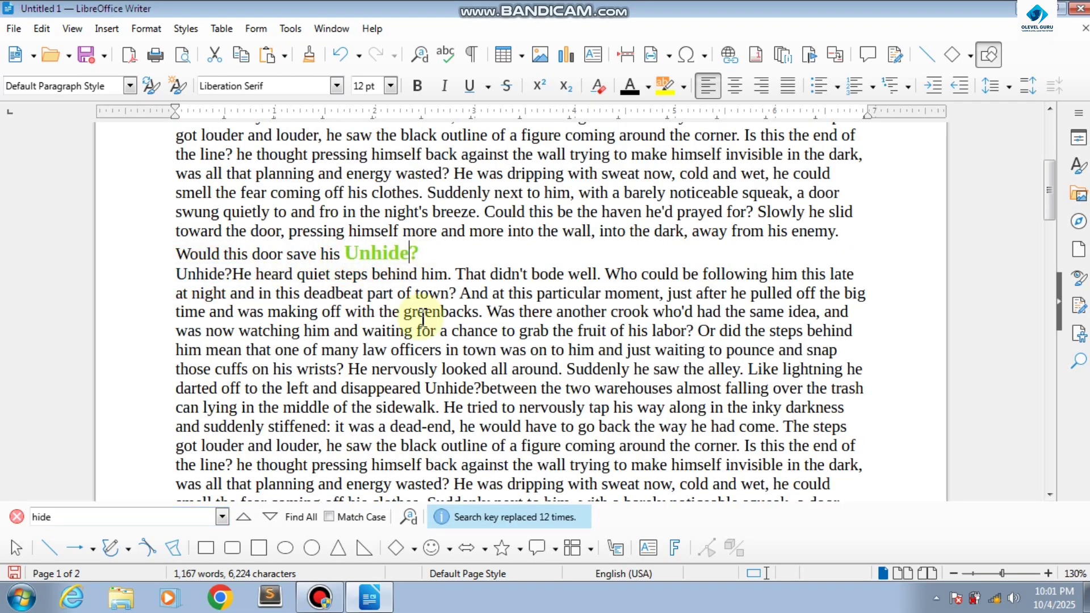
pyautogui.scroll(-3, 423, 319)
pyautogui.moveTo(420, 411); pyautogui.dragTo(338, 416)
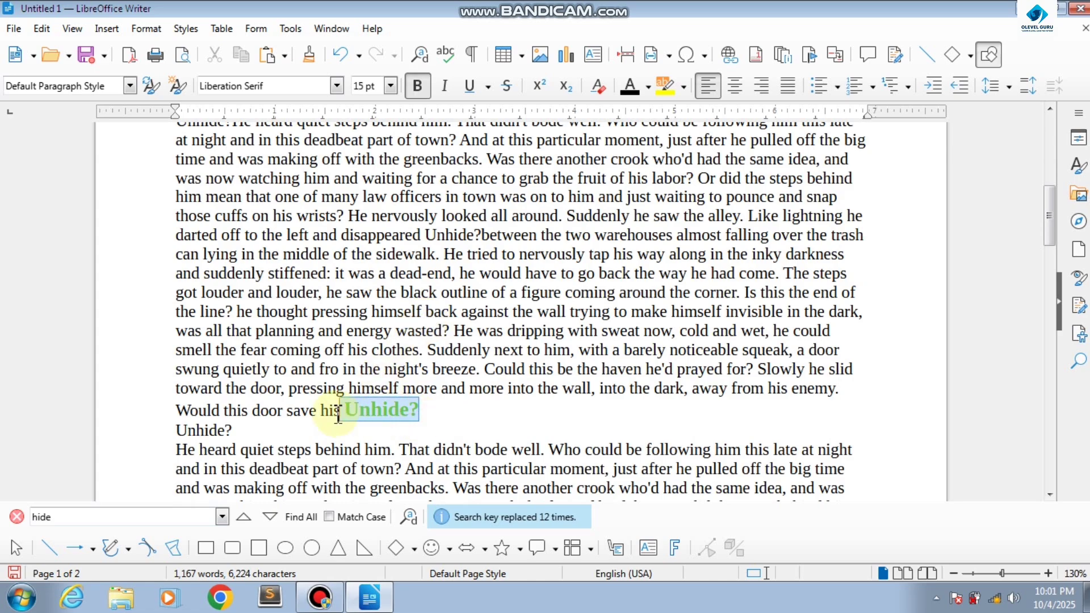
pyautogui.click(170, 291)
pyautogui.click(41, 28)
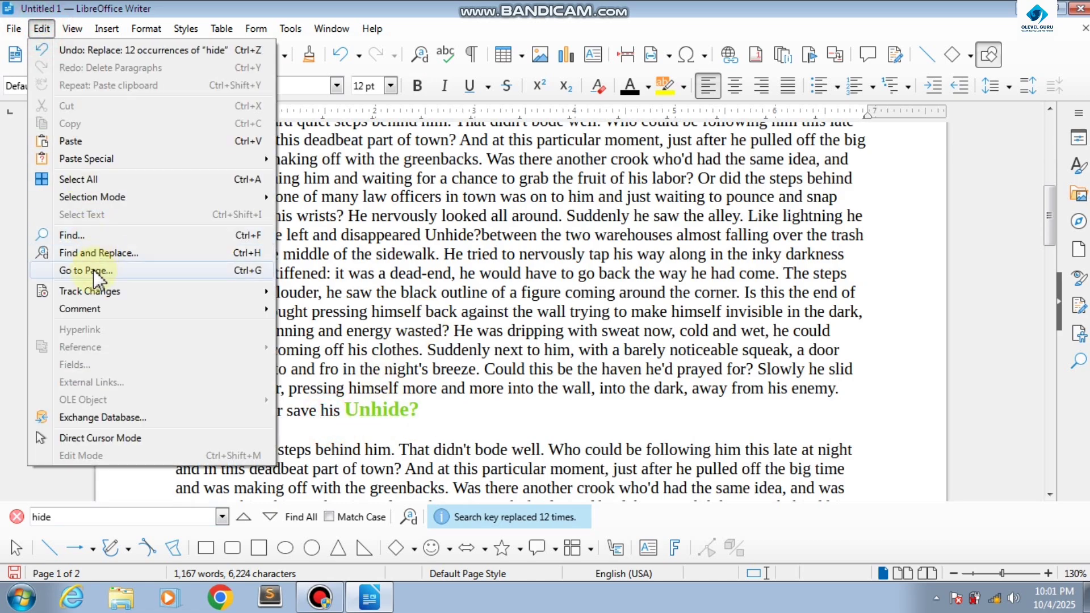
pyautogui.click(471, 329)
pyautogui.click(470, 312)
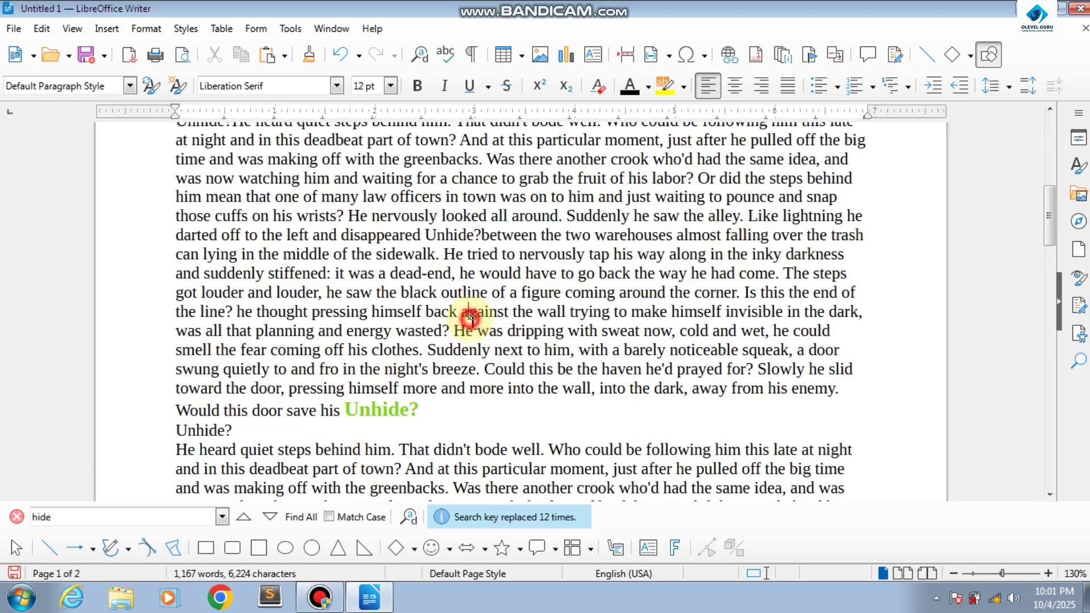
pyautogui.scroll(3, 474, 315)
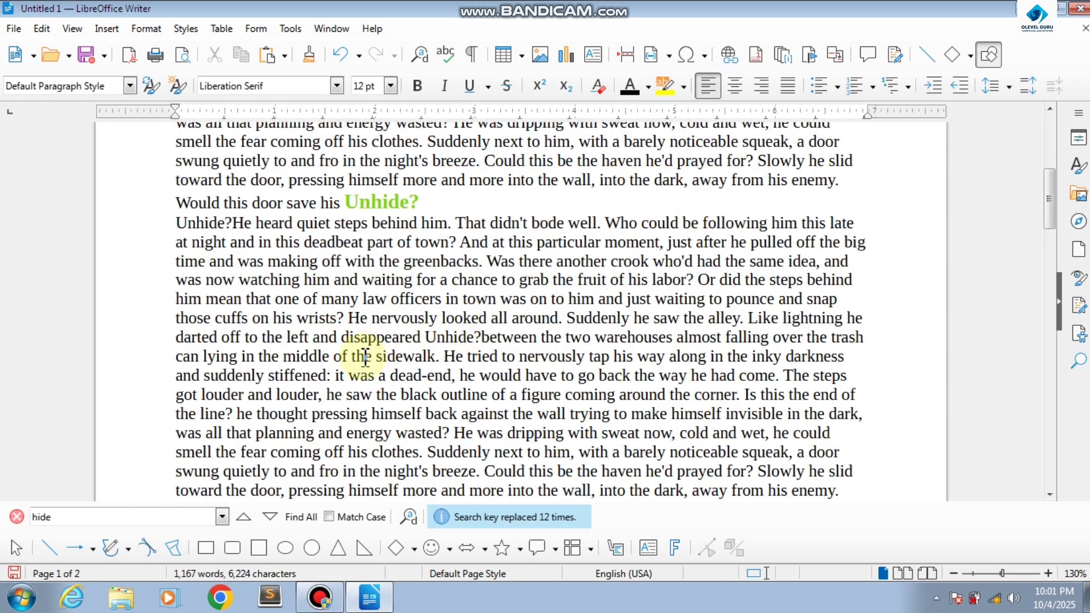
pyautogui.scroll(-4, 307, 409)
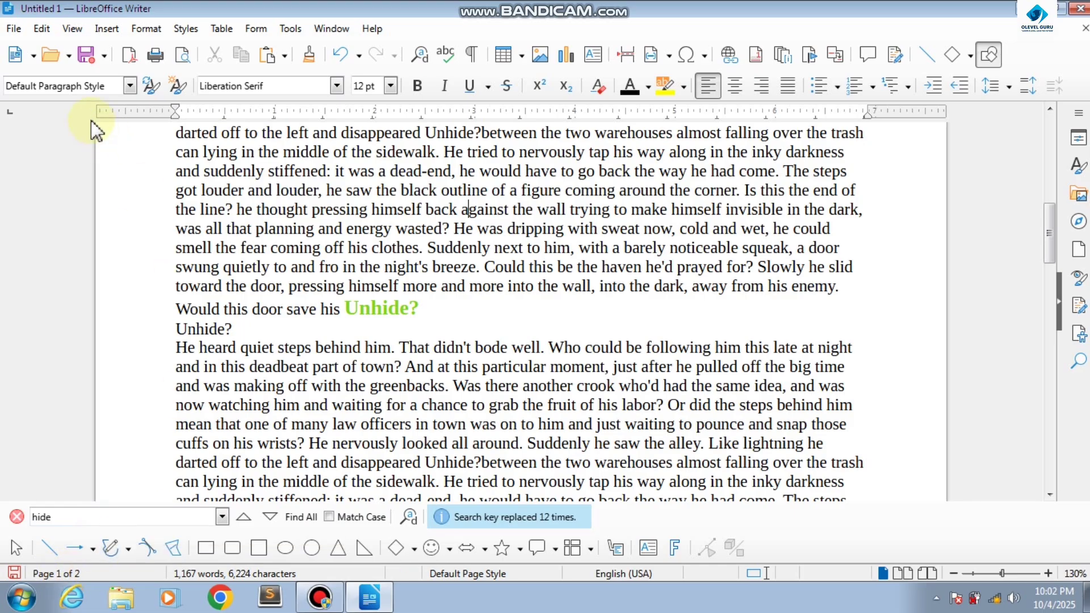
# Go to page 2 of the document with Go to Page
pyautogui.click(41, 29)
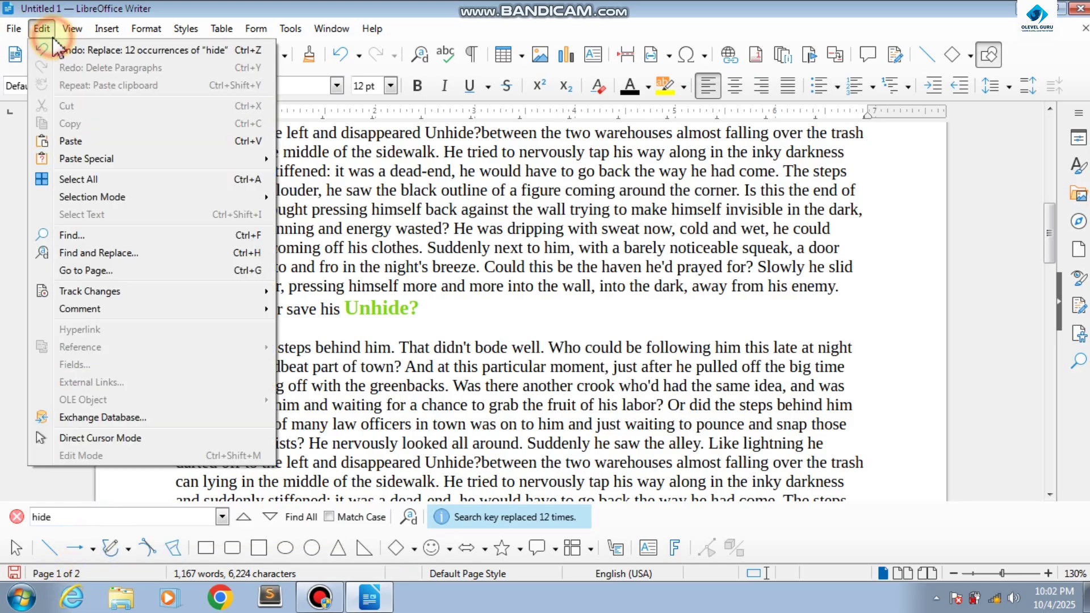
pyautogui.click(88, 271)
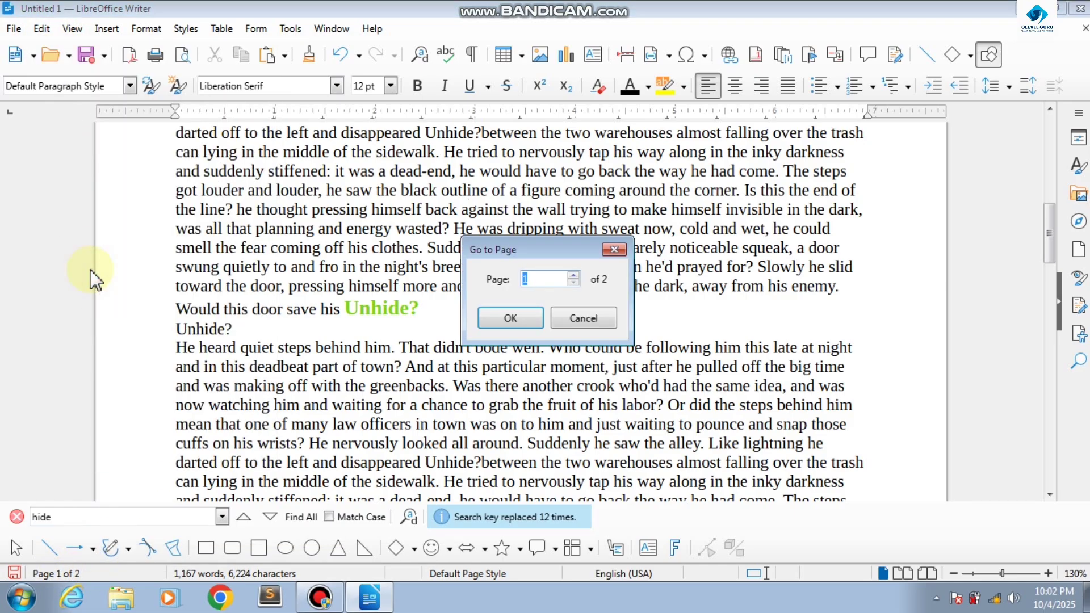
pyautogui.write('2')
pyautogui.click(511, 318)
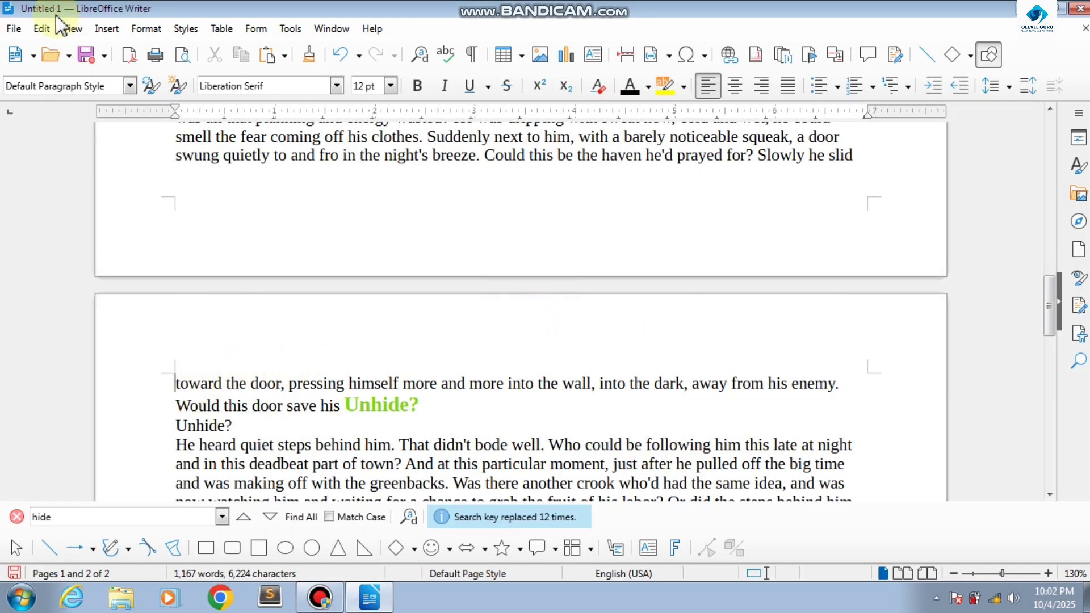
pyautogui.click(42, 28)
pyautogui.moveTo(97, 296)
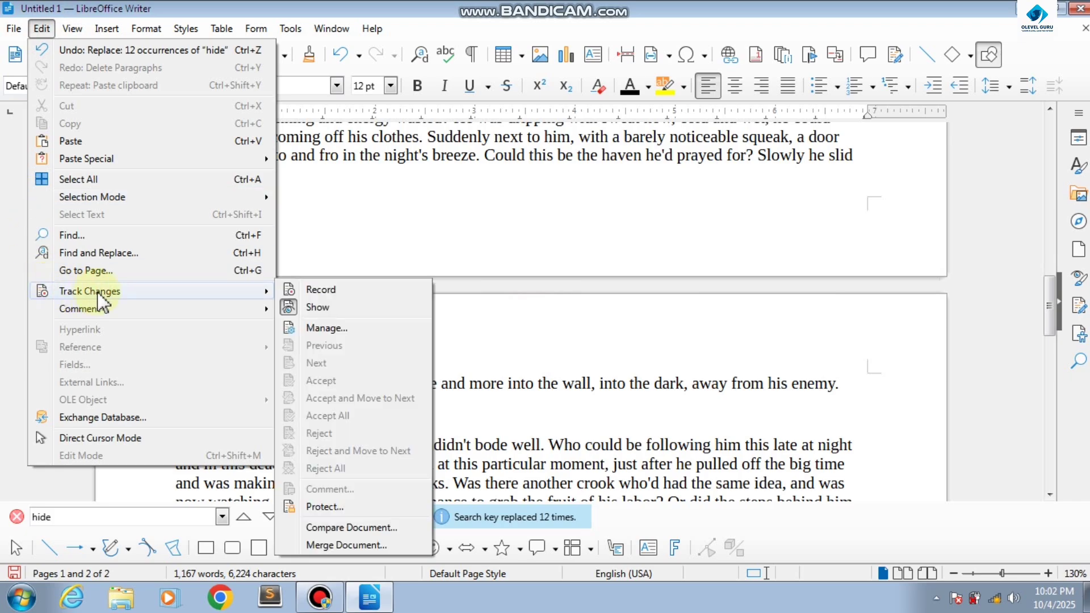
pyautogui.click(480, 215)
# Turn on recording of tracked changes
pyautogui.scroll(5, 486, 217)
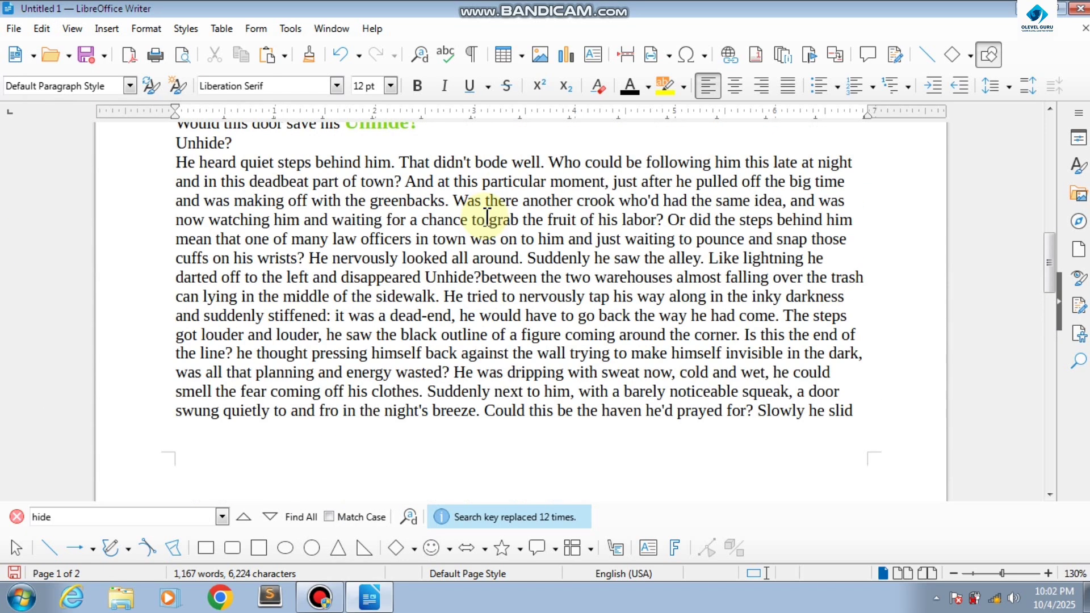
pyautogui.scroll(2, 487, 218)
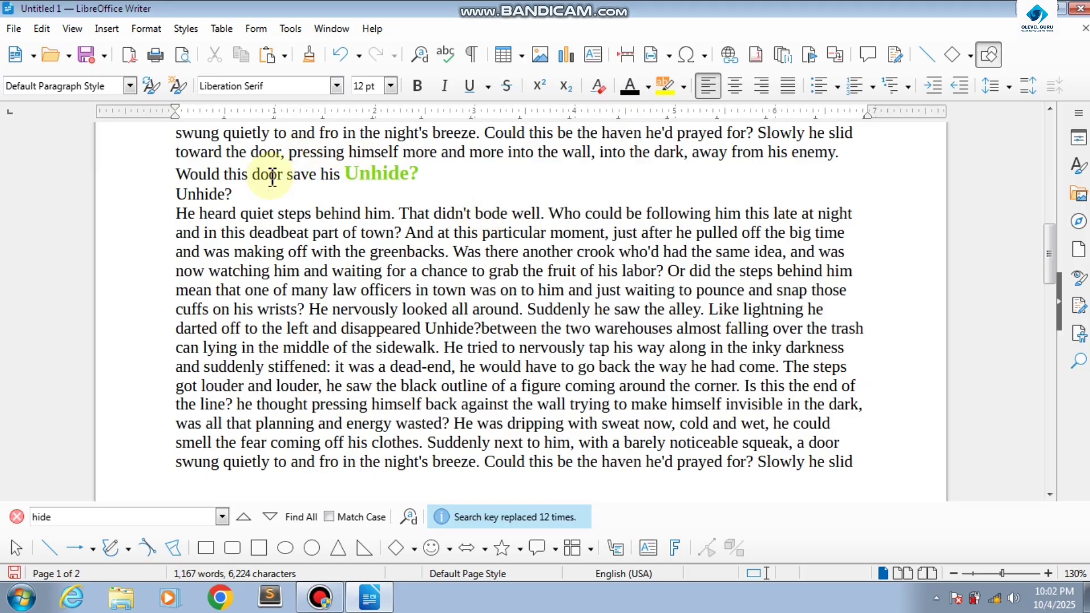
pyautogui.click(41, 29)
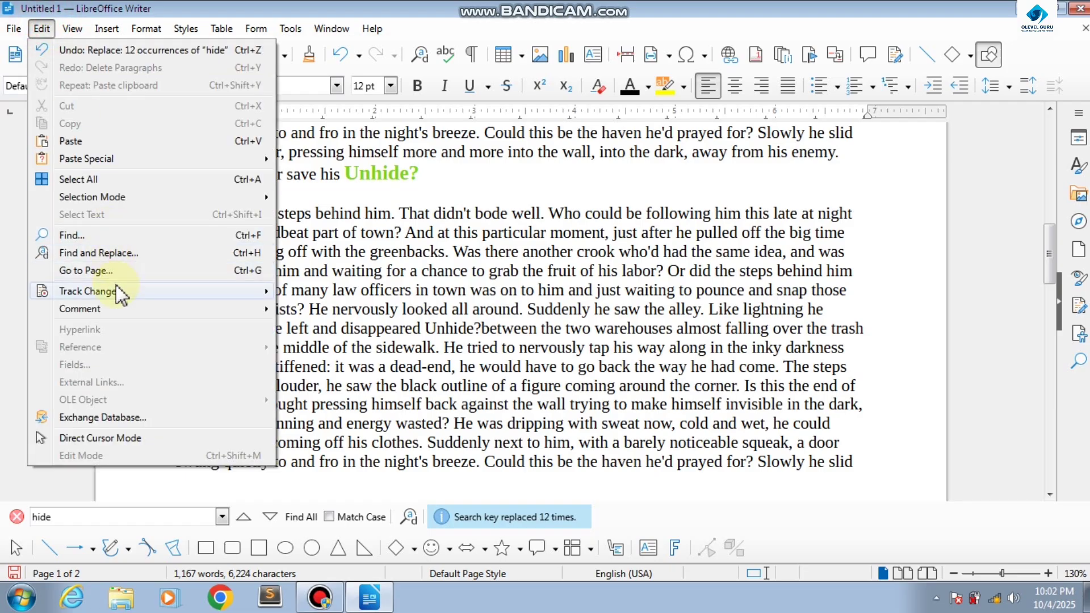
pyautogui.moveTo(121, 292)
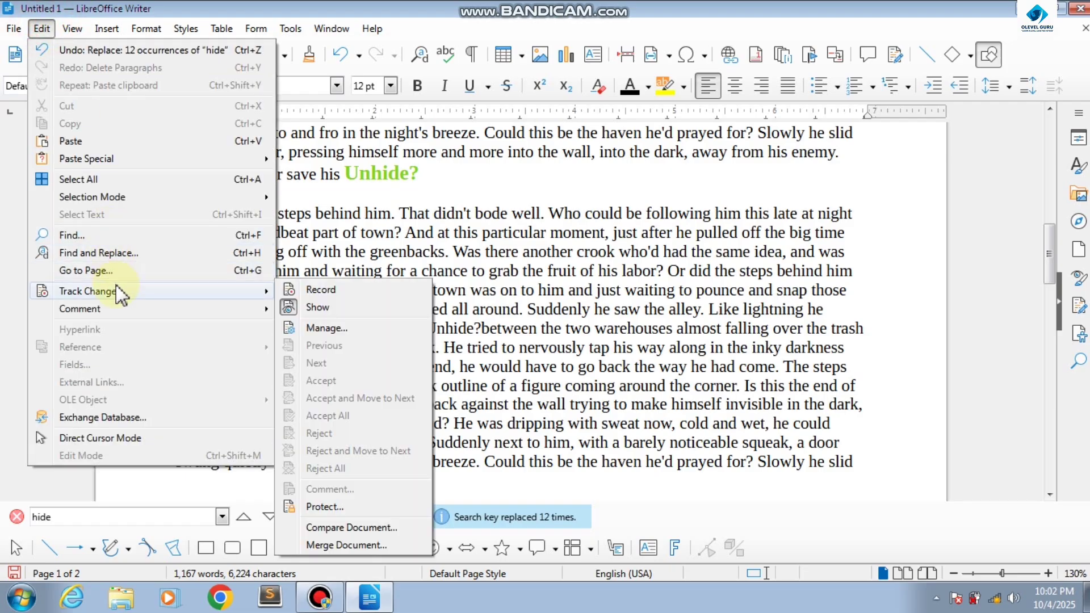
pyautogui.click(330, 291)
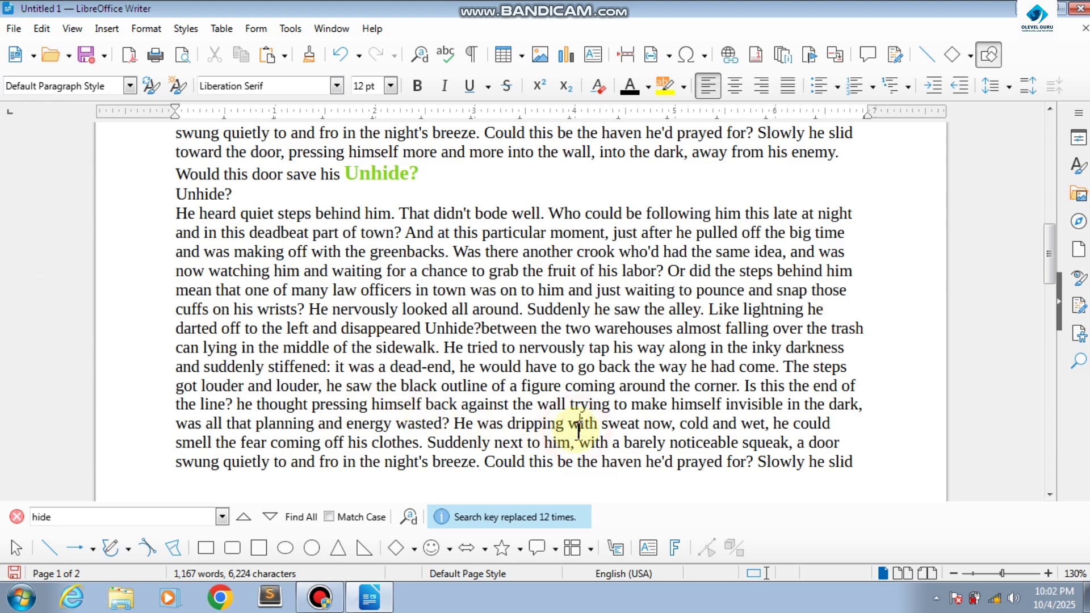
# Delete the text from "the line? he thought pressing himself" through "He was dripping w" in the last paragraph on page 1
pyautogui.press('BackSpace')
pyautogui.press('BackSpace')
pyautogui.press('BackSpace')
pyautogui.press('BackSpace')
pyautogui.press('BackSpace')
pyautogui.press('BackSpace')
pyautogui.press('BackSpace')
pyautogui.press('BackSpace')
pyautogui.press('BackSpace')
pyautogui.press('BackSpace')
pyautogui.press('BackSpace')
pyautogui.press('BackSpace')
pyautogui.press('BackSpace')
pyautogui.press('BackSpace')
pyautogui.press('BackSpace')
pyautogui.press('BackSpace')
pyautogui.press('BackSpace')
pyautogui.press('BackSpace')
pyautogui.press('BackSpace')
pyautogui.press('BackSpace')
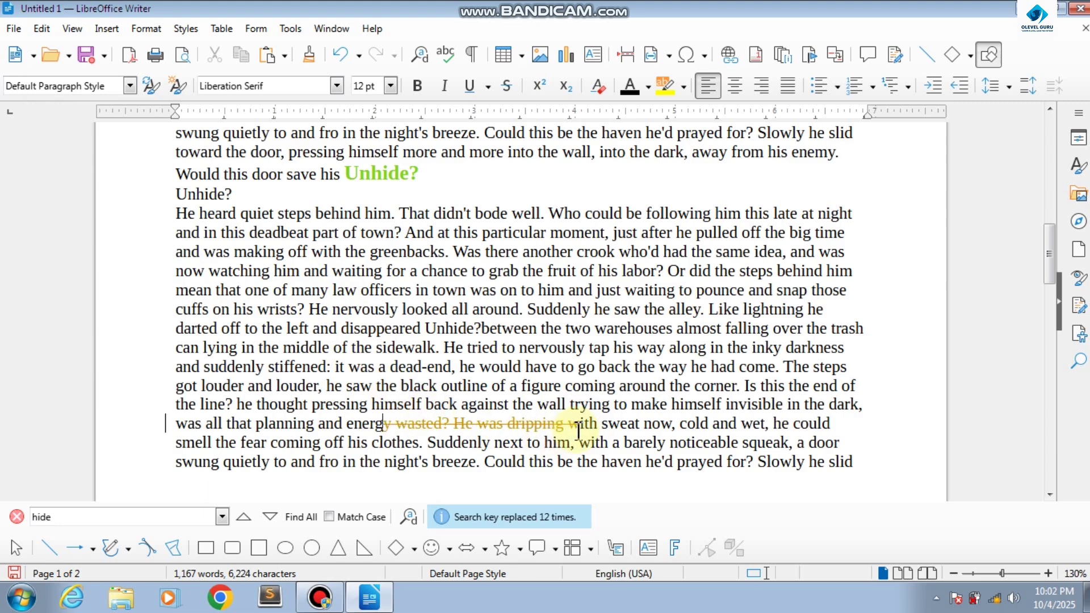
pyautogui.press('BackSpace')
pyautogui.press('BackSpace')
pyautogui.press('BackSpace')
pyautogui.press('BackSpace')
pyautogui.press('BackSpace')
pyautogui.press('BackSpace')
pyautogui.press('BackSpace')
pyautogui.press('BackSpace')
pyautogui.press('BackSpace')
pyautogui.press('BackSpace')
pyautogui.press('BackSpace')
pyautogui.press('BackSpace')
pyautogui.press('BackSpace')
pyautogui.press('BackSpace')
pyautogui.press('BackSpace')
pyautogui.press('BackSpace')
pyautogui.press('BackSpace')
pyautogui.press('BackSpace')
pyautogui.press('BackSpace')
pyautogui.press('BackSpace')
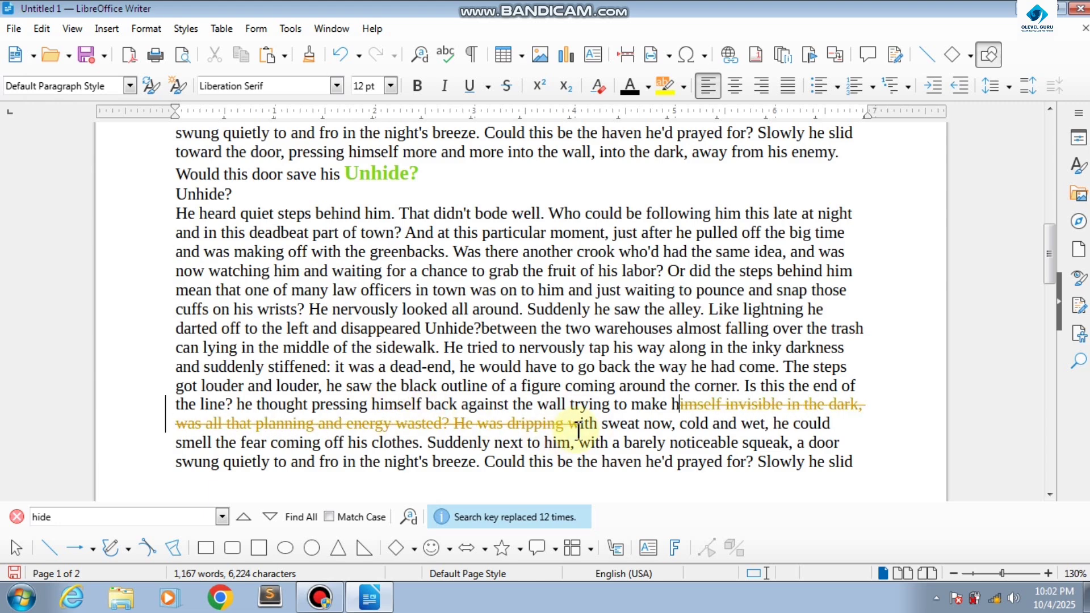
pyautogui.press('BackSpace')
pyautogui.press('BackSpace')
pyautogui.press('BackSpace')
pyautogui.press('BackSpace')
pyautogui.press('BackSpace')
pyautogui.press('BackSpace')
pyautogui.press('BackSpace')
pyautogui.press('BackSpace')
pyautogui.press('BackSpace')
pyautogui.press('BackSpace')
pyautogui.press('BackSpace')
pyautogui.press('BackSpace')
pyautogui.press('BackSpace')
pyautogui.press('BackSpace')
pyautogui.press('BackSpace')
pyautogui.press('BackSpace')
pyautogui.press('BackSpace')
pyautogui.press('BackSpace')
pyautogui.press('BackSpace')
pyautogui.press('BackSpace')
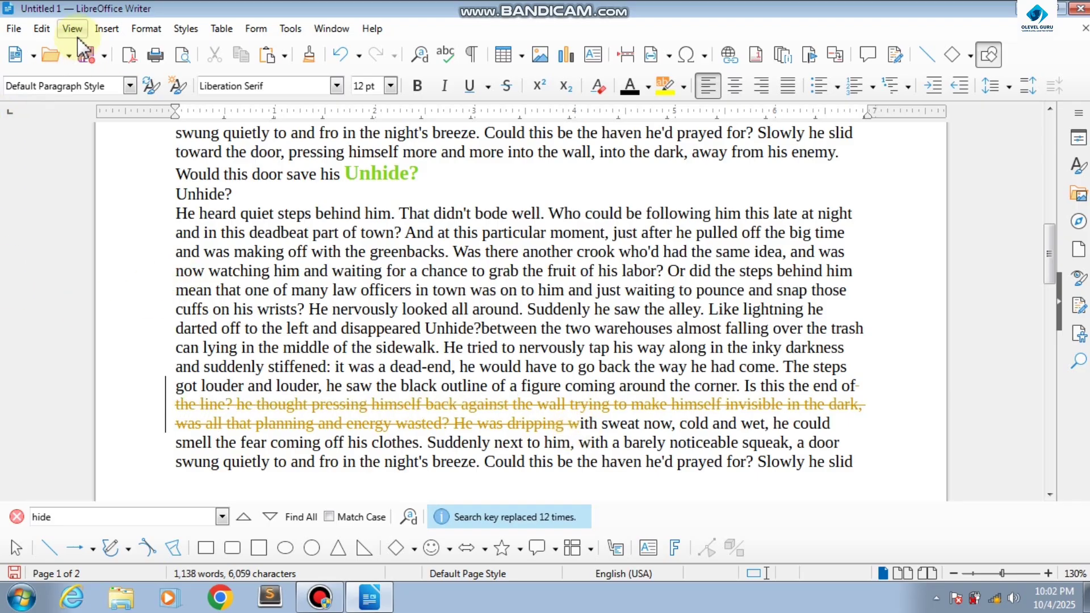
# Accept the tracked deletion, and undo the acceptance
pyautogui.click(42, 28)
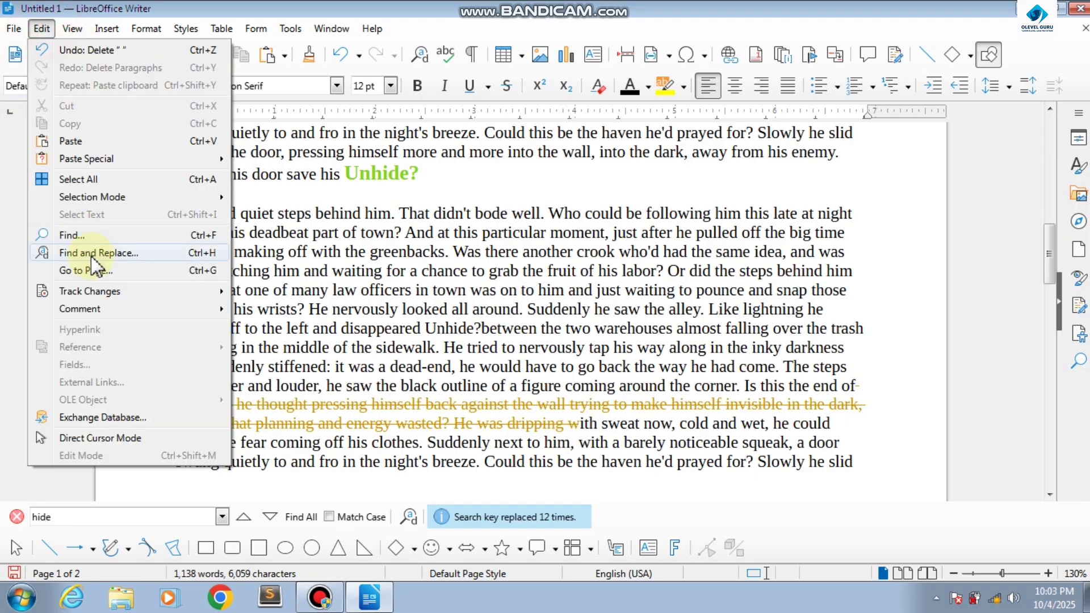
pyautogui.moveTo(102, 291)
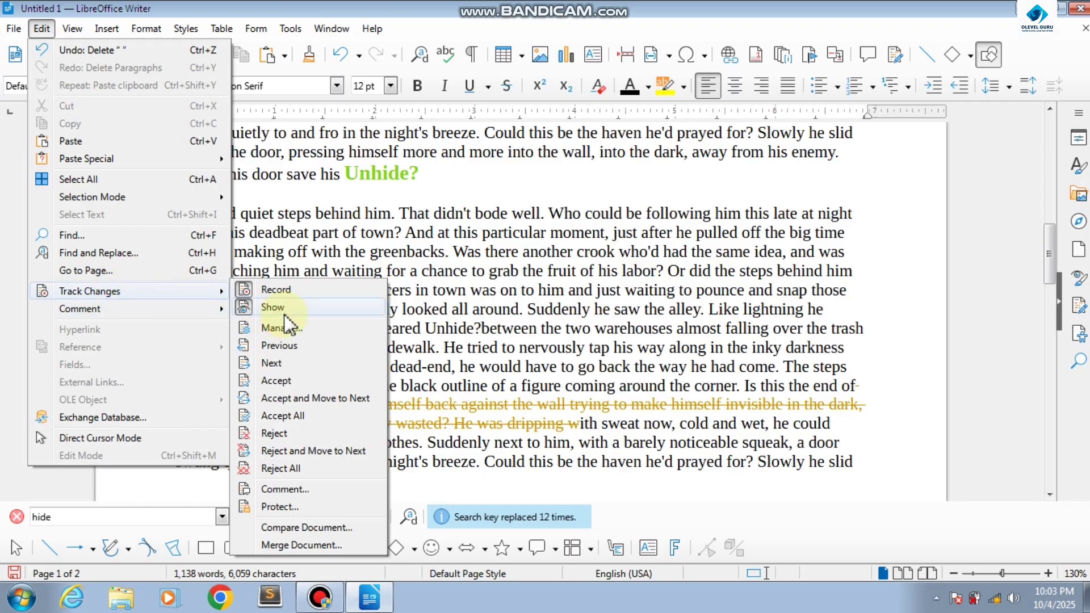
pyautogui.click(289, 384)
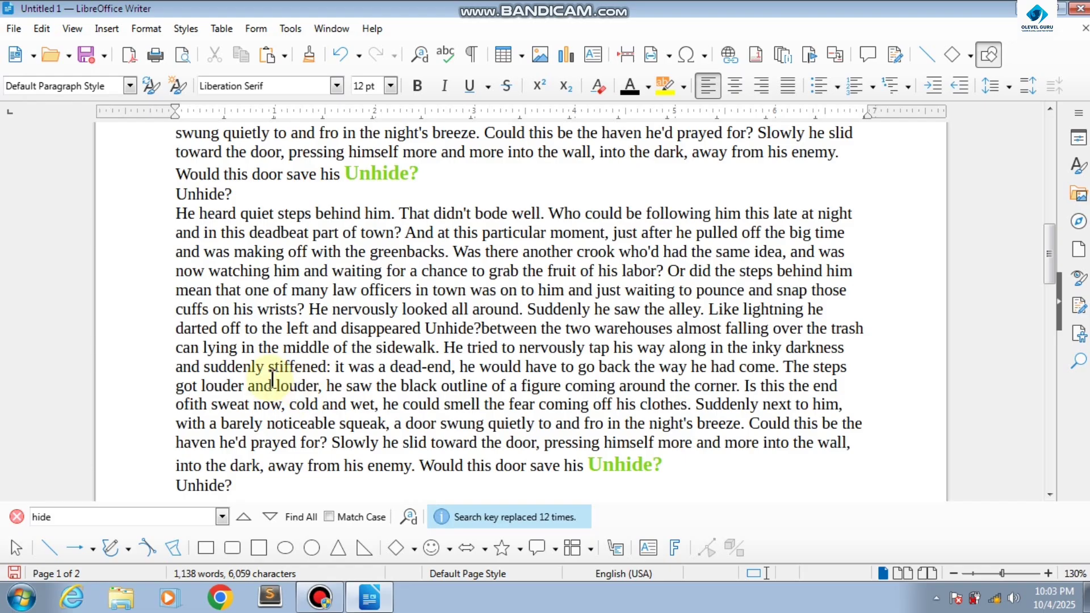
pyautogui.hotkey('ctrl', 'z')
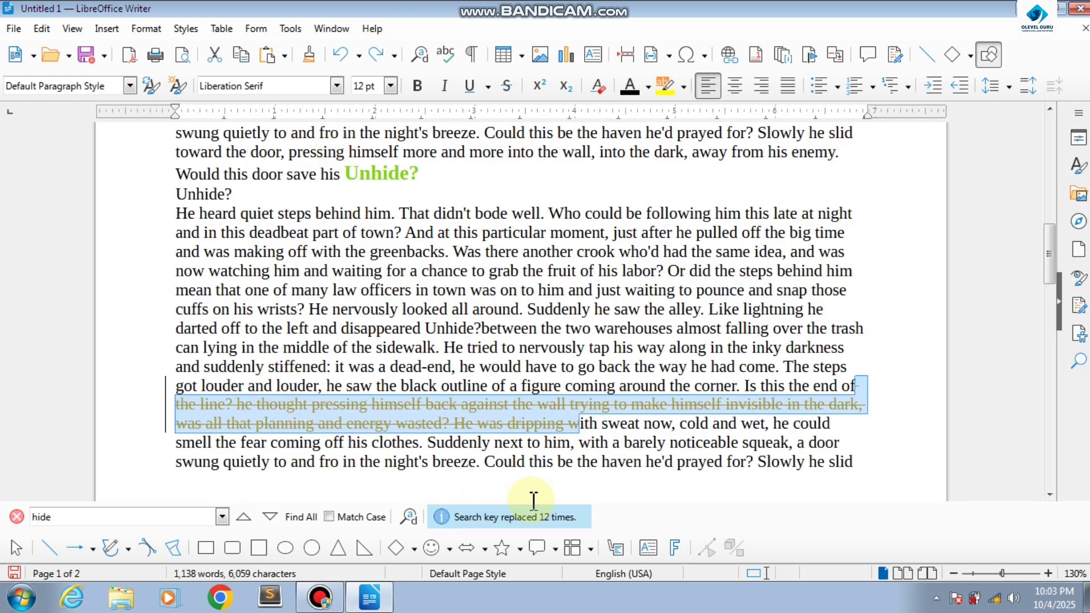
pyautogui.rightClick(529, 426)
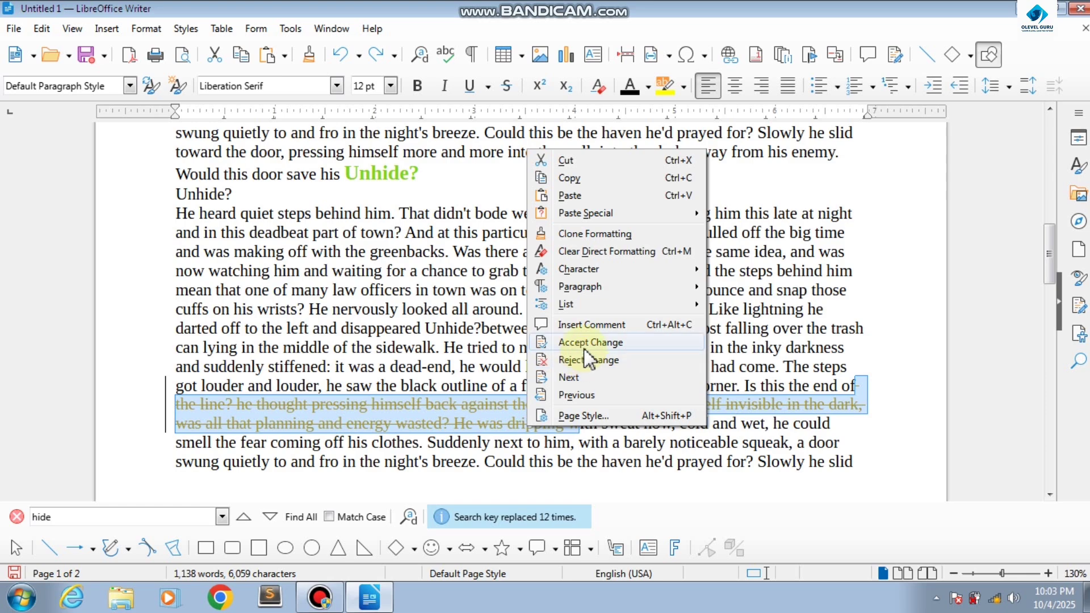
pyautogui.click(324, 427)
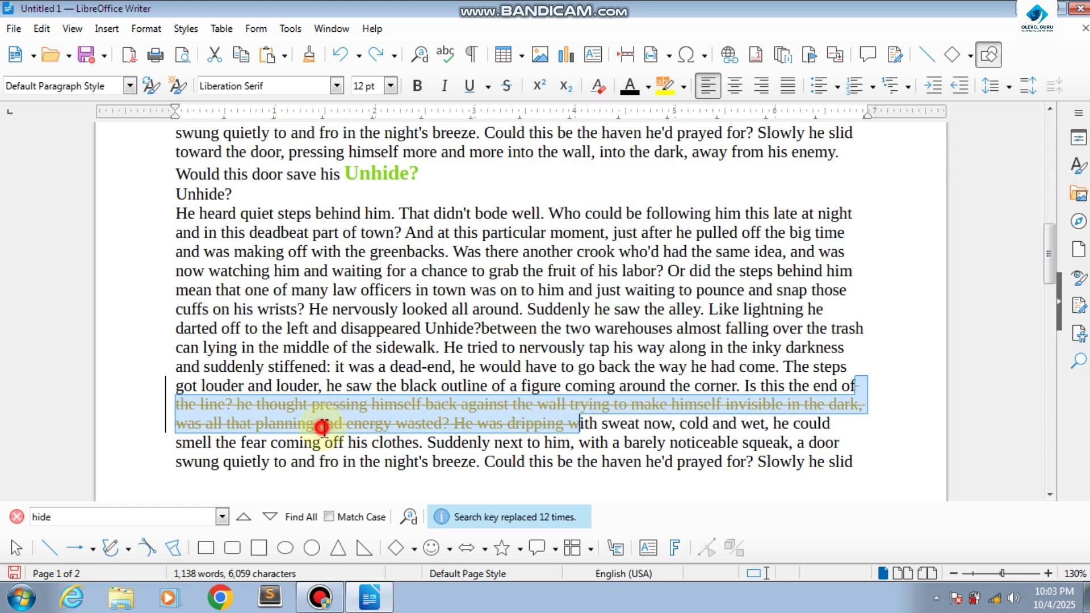
pyautogui.click(42, 28)
pyautogui.moveTo(109, 312)
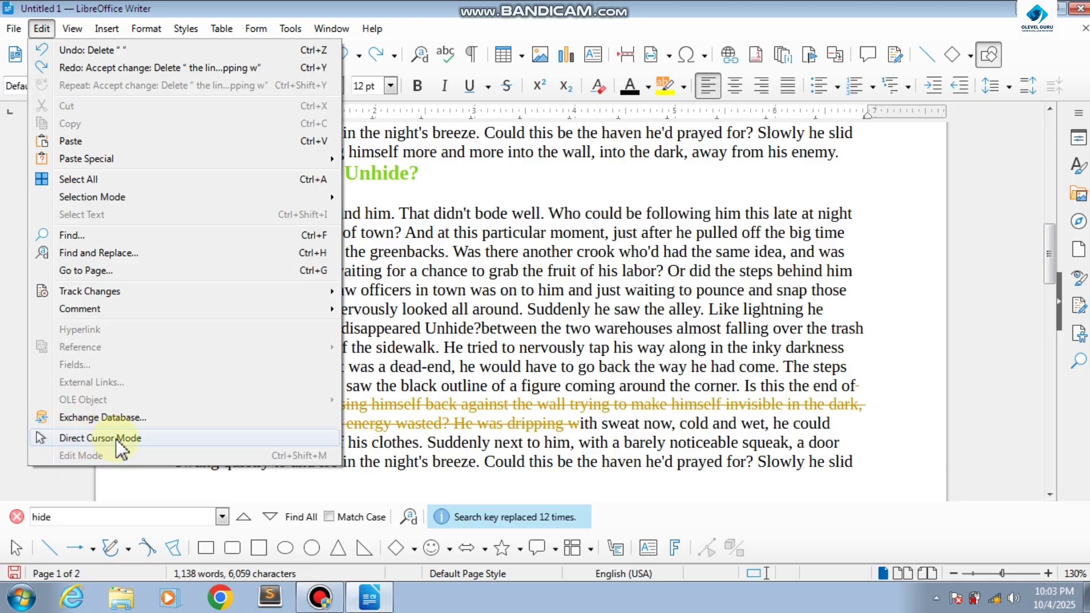
pyautogui.click(223, 478)
# Try placing the cursor in the blank area below the last line of page 1, and turn on Direct Cursor Mode
pyautogui.scroll(-2, 511, 441)
pyautogui.click(591, 400)
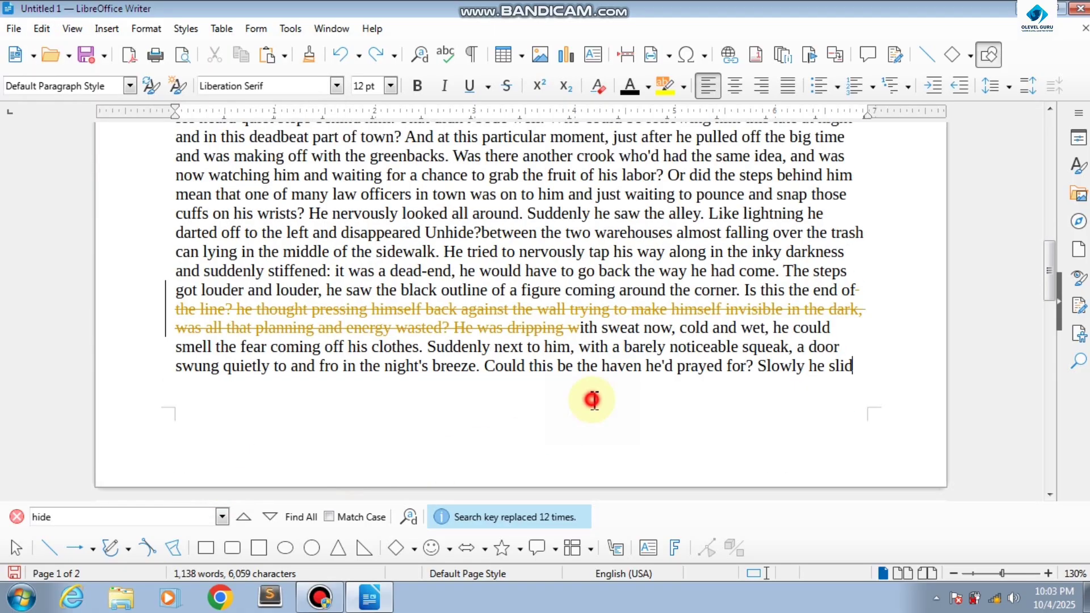
pyautogui.click(541, 422)
pyautogui.click(531, 429)
pyautogui.click(519, 383)
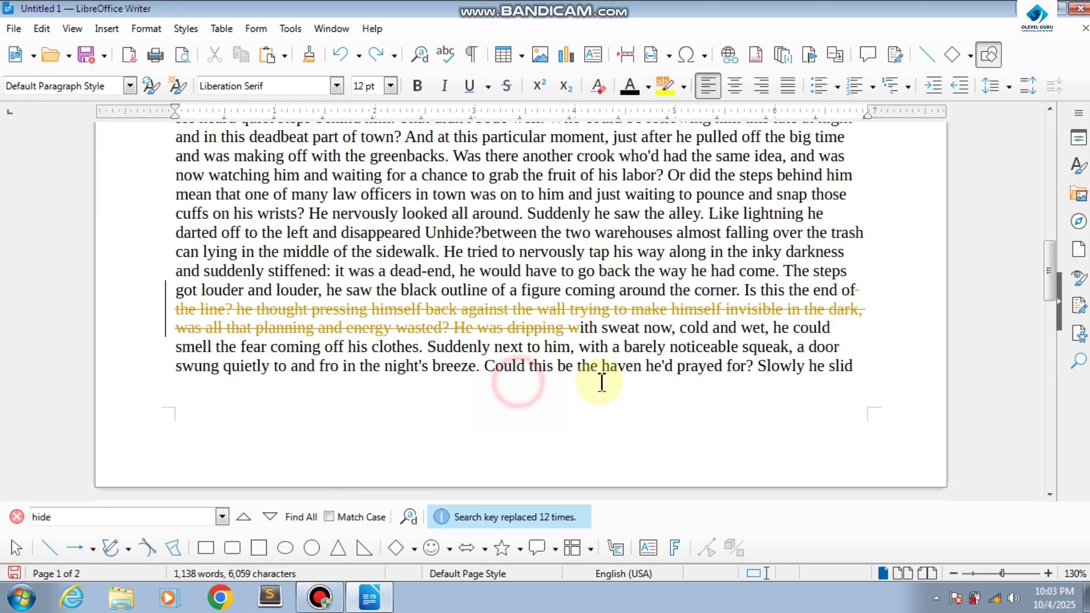
pyautogui.click(42, 28)
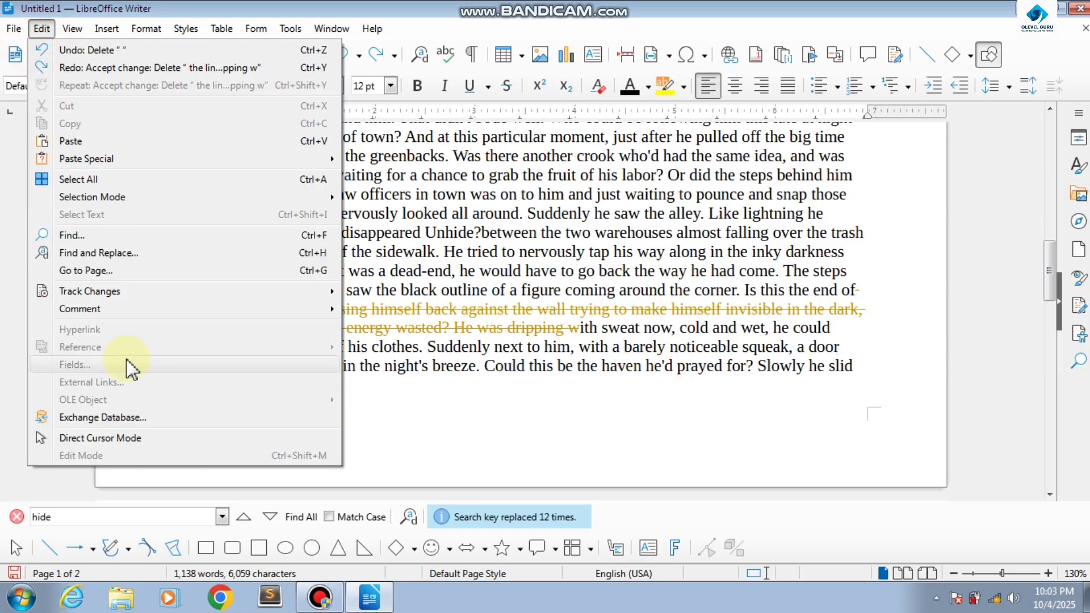
pyautogui.click(110, 436)
# Try placing the cursor at different spots in the blank area below page 1's text using Direct Cursor Mode
pyautogui.click(478, 389)
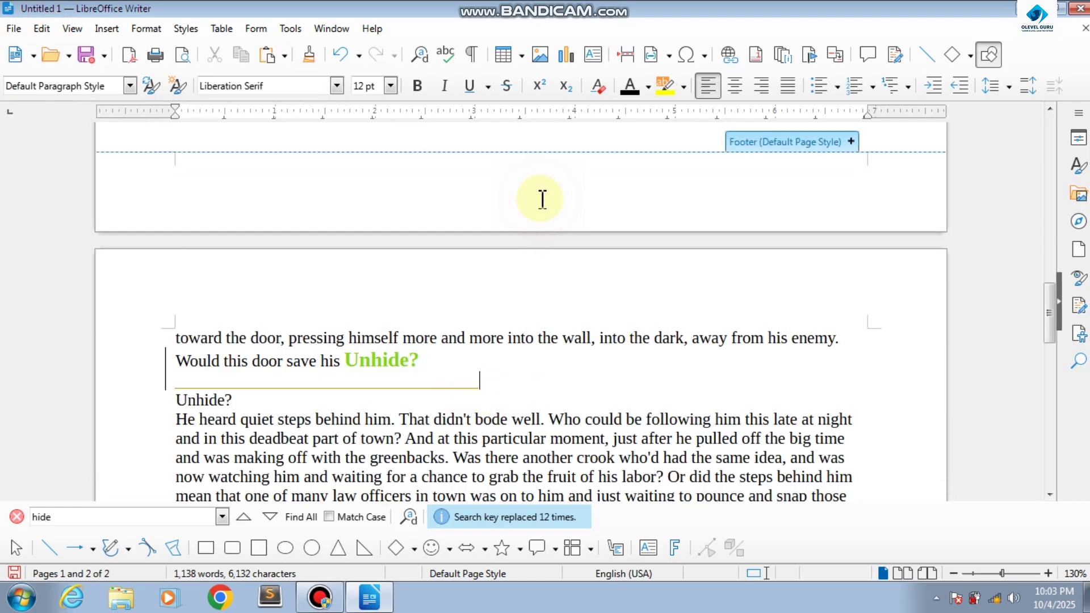
pyautogui.scroll(3, 543, 198)
pyautogui.click(559, 214)
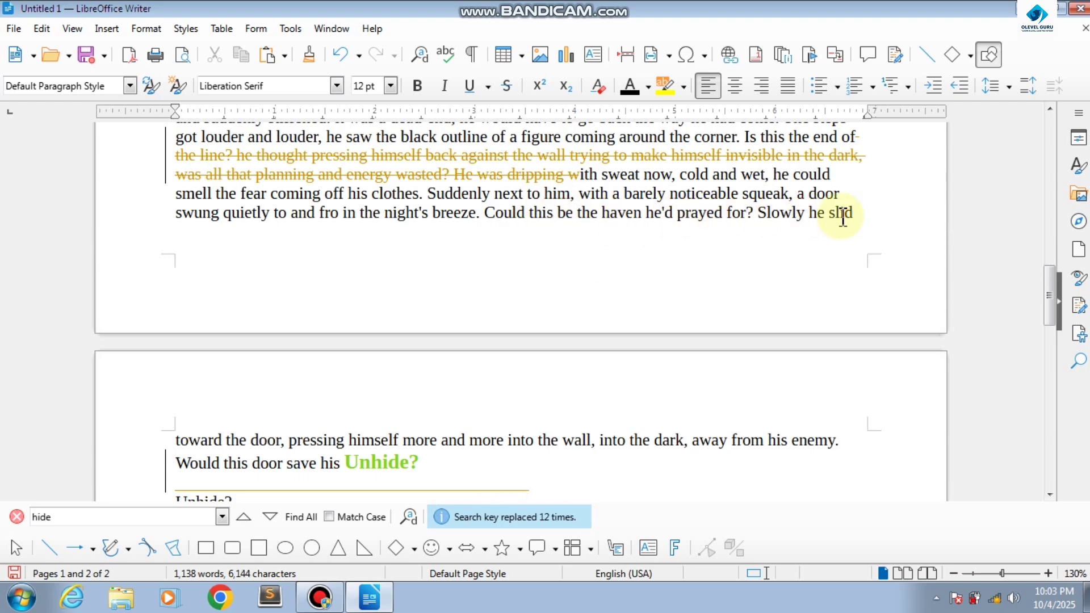
pyautogui.click(729, 284)
pyautogui.scroll(5, 309, 292)
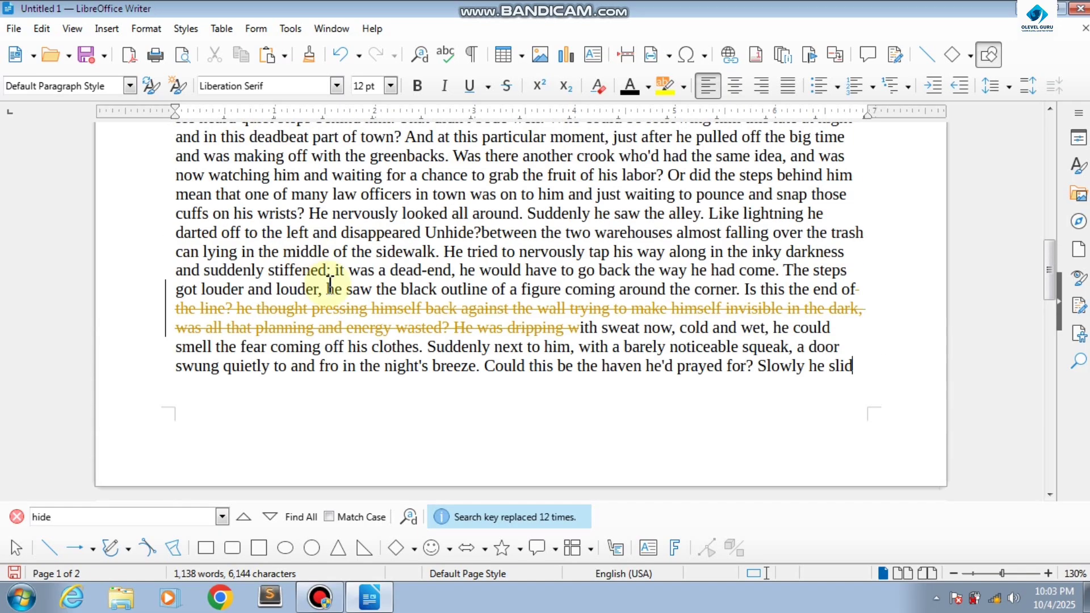
# Place the cursor at different spots in the blank space below the final "Unhide?" line at the document's end
pyautogui.scroll(-20, 382, 299)
pyautogui.click(433, 331)
pyautogui.doubleClick(445, 326)
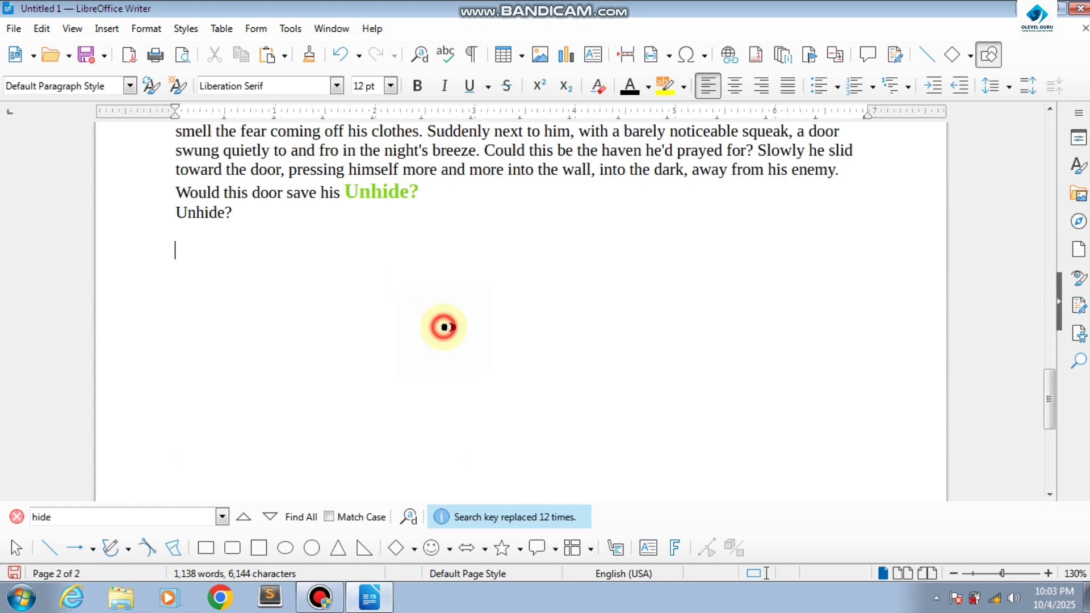
pyautogui.click(506, 275)
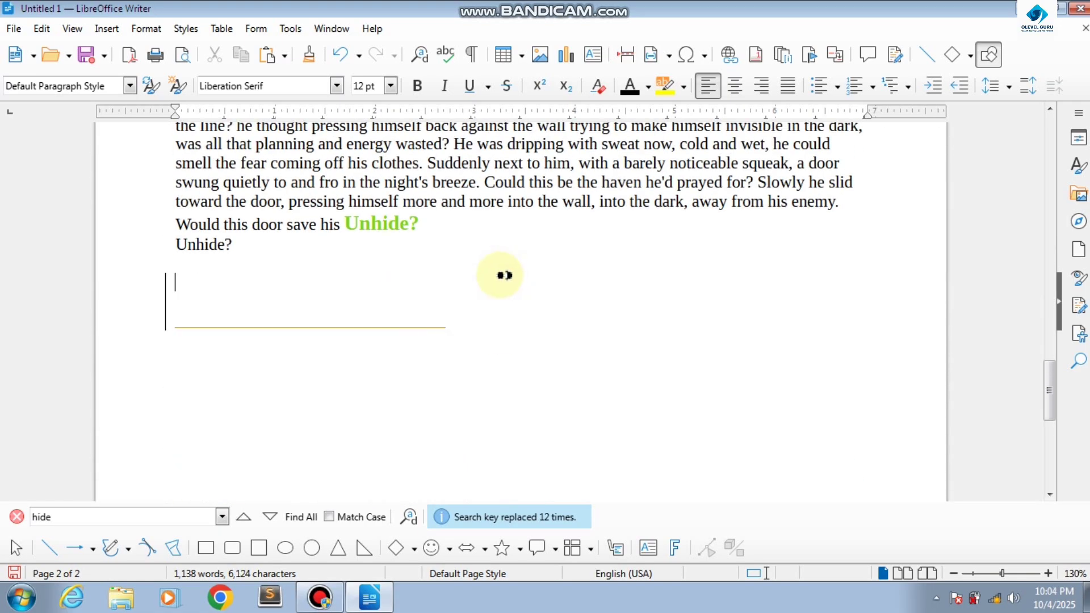
pyautogui.click(40, 28)
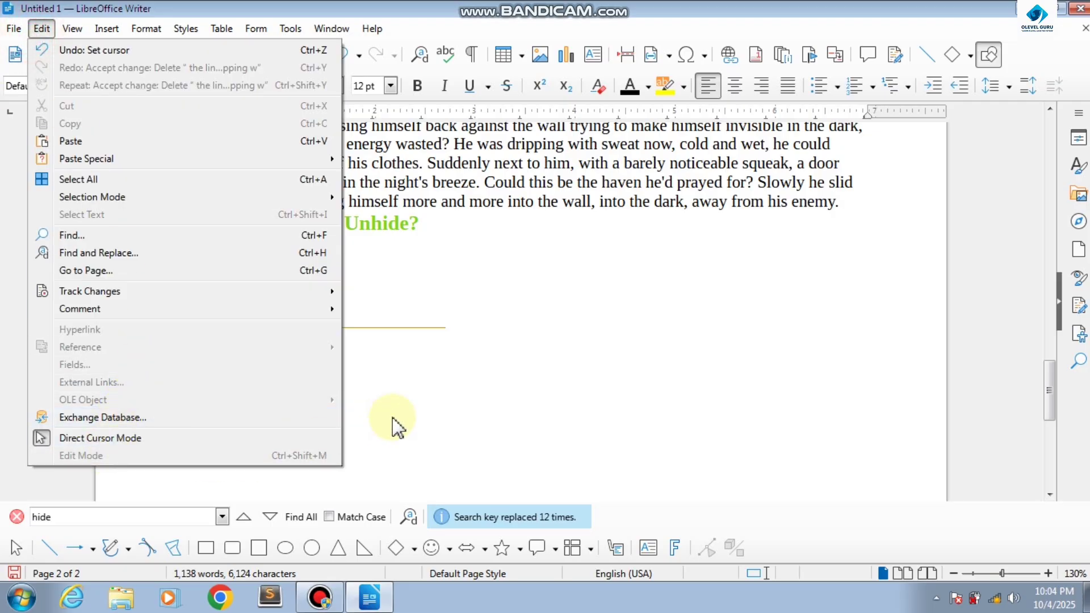